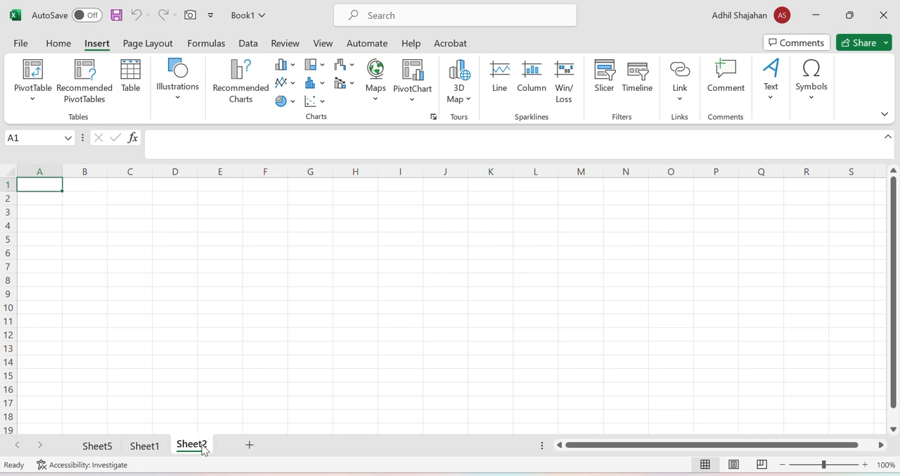
# Enter the headers Month, To be replaced and Replaced in A1:C1 and autofit column B to its text
pyautogui.write('Month')
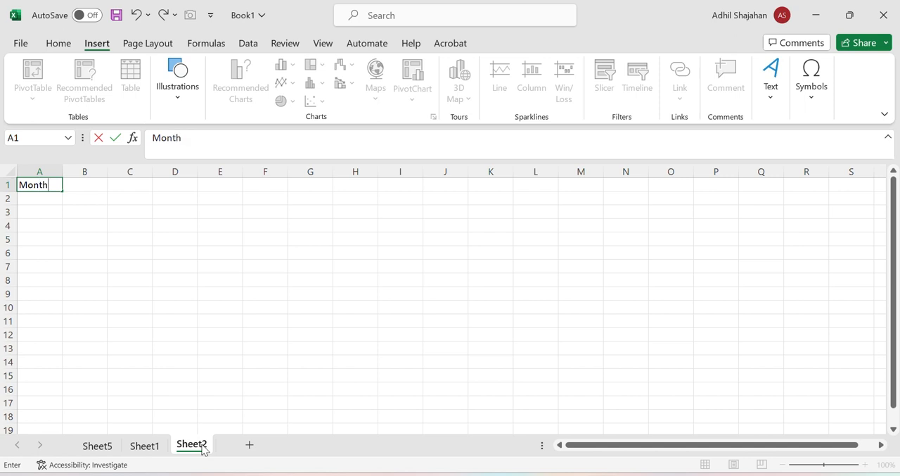
pyautogui.press('Tab')
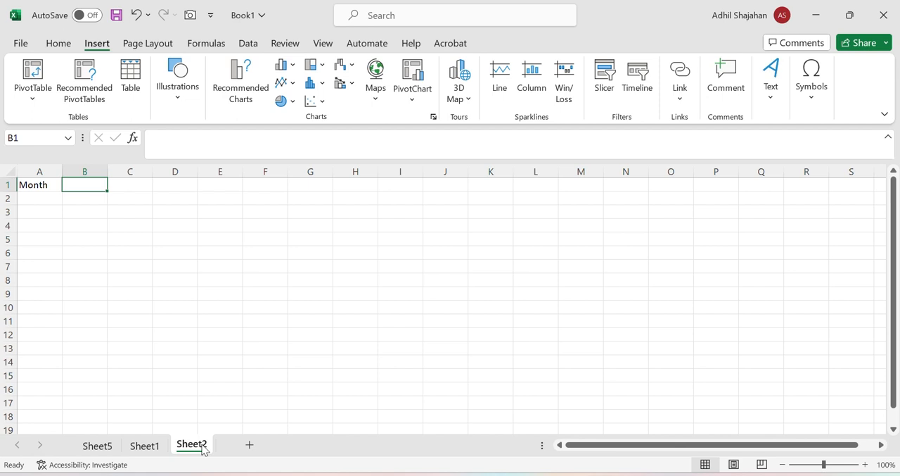
pyautogui.write('To be replaced')
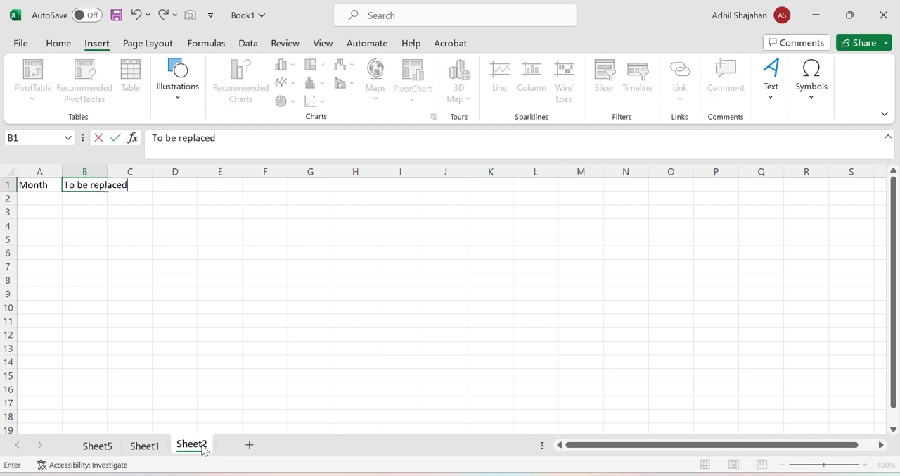
pyautogui.press('Tab')
pyautogui.write('Re')
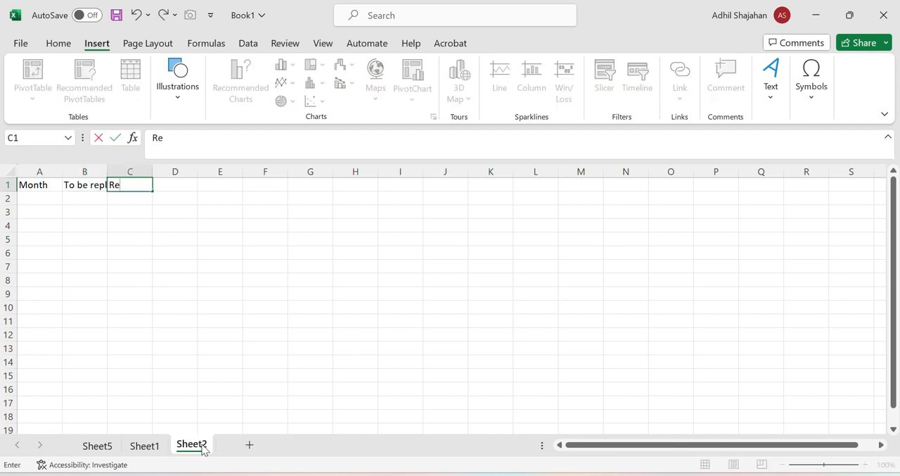
pyautogui.write('placed')
pyautogui.press('Tab')
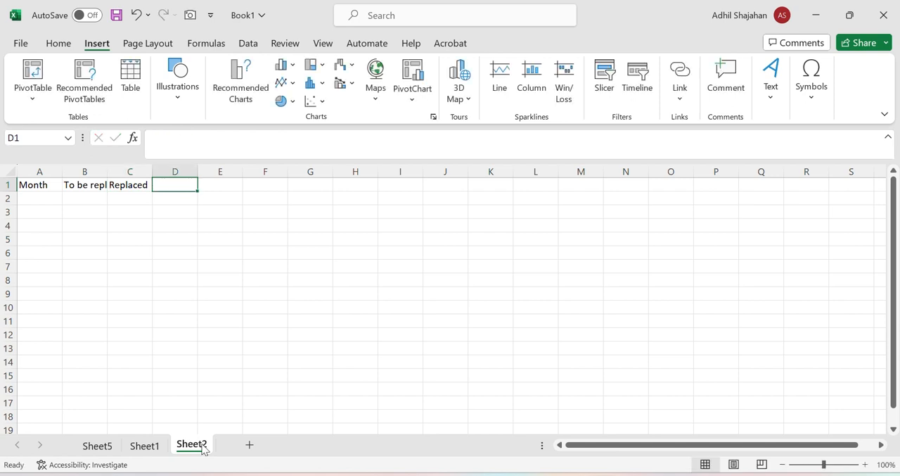
pyautogui.doubleClick(107, 164)
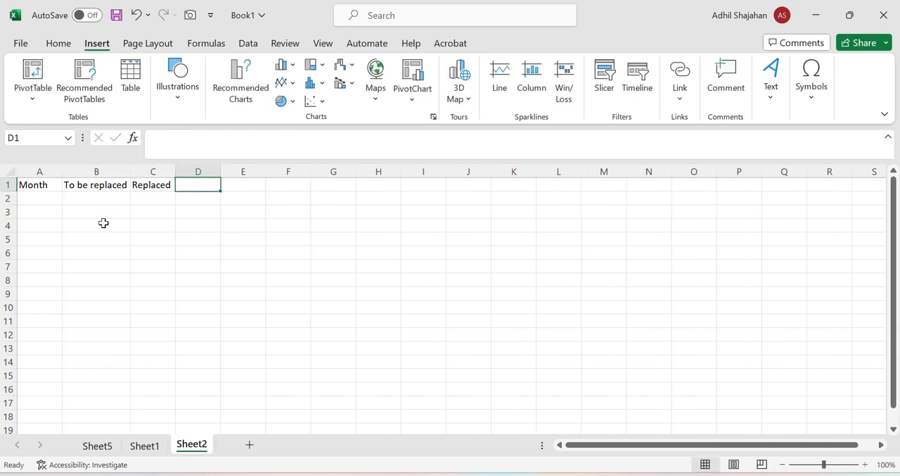
# List the months in A2:A13 by entering Jan and Feb and extending the series down to Dec
pyautogui.click(40, 198)
pyautogui.write('Jan')
pyautogui.press('Return')
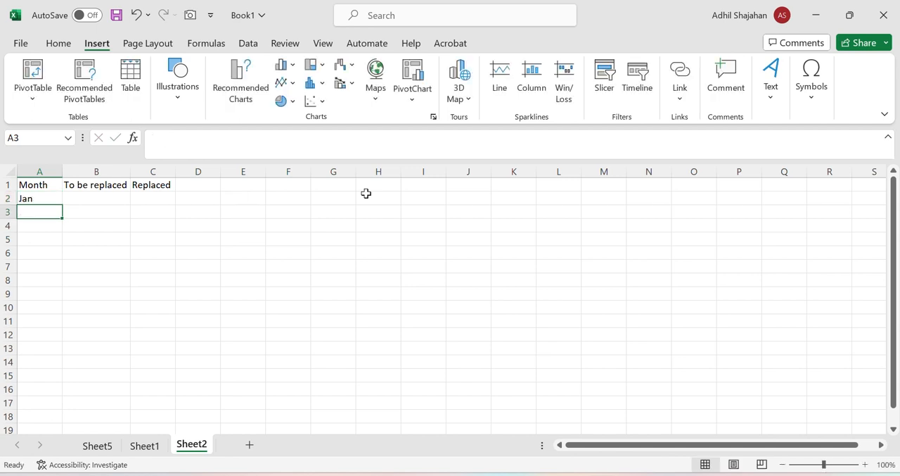
pyautogui.write('Feb')
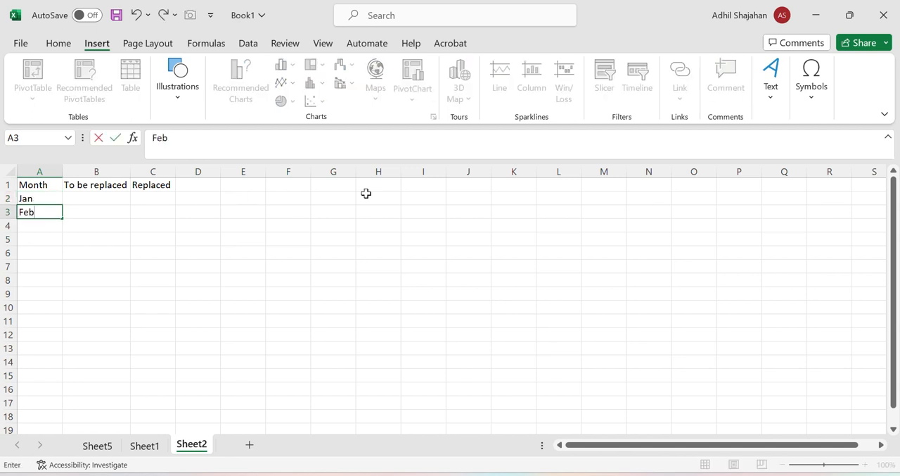
pyautogui.click(127, 237)
pyautogui.click(42, 199)
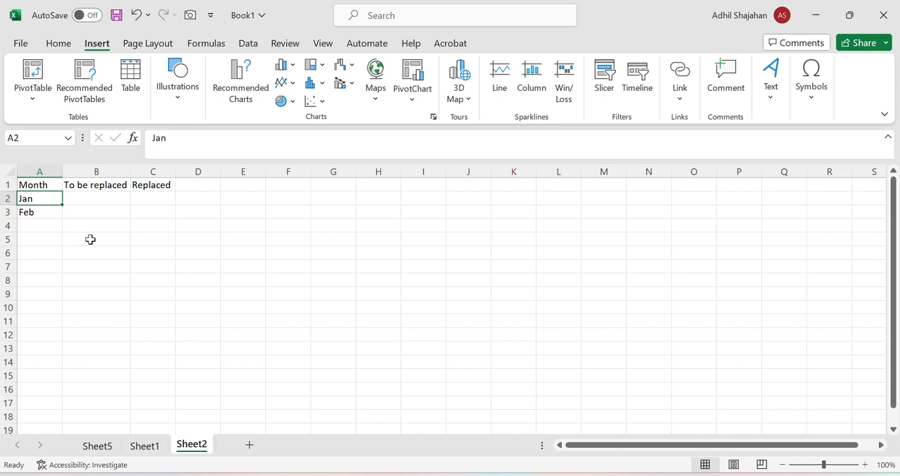
pyautogui.hotkey('shift', 'Down')
pyautogui.moveTo(62, 217); pyautogui.dragTo(58, 355)
# Enter the To be replaced values for Jan to Jun in B2:B7: 30, 40, 50, 32, 45 and 23
pyautogui.click(98, 201)
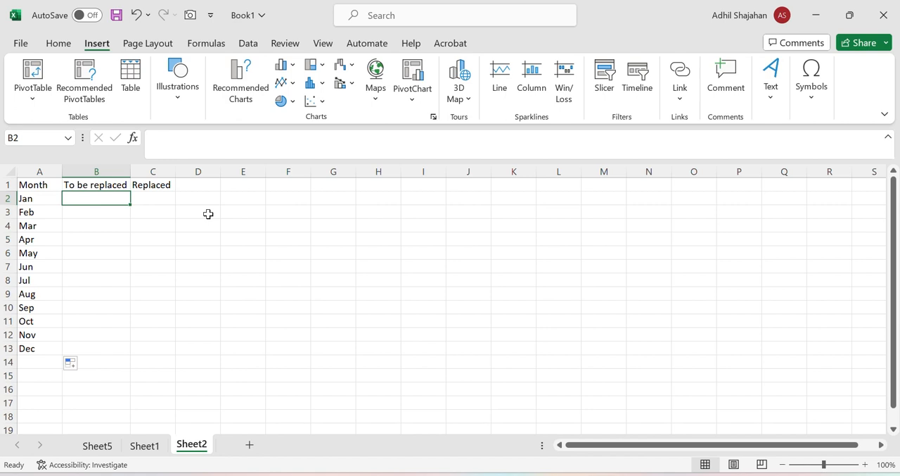
pyautogui.write('30')
pyautogui.press('Return')
pyautogui.write('40')
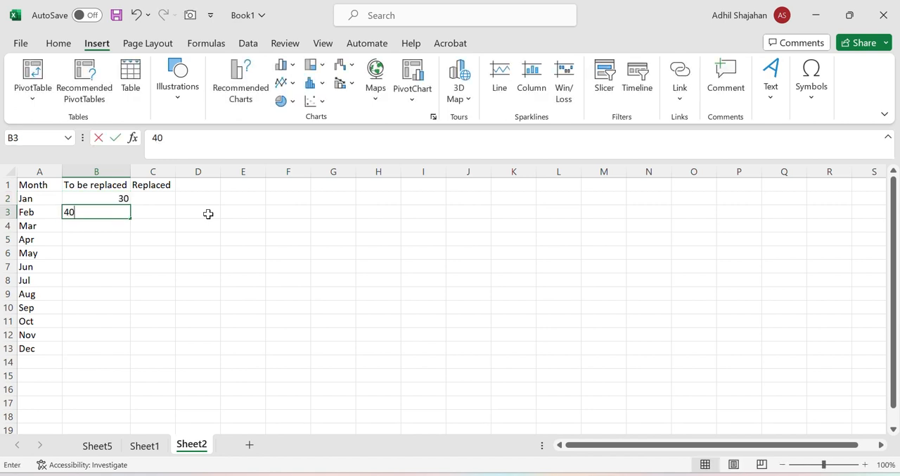
pyautogui.press('Return')
pyautogui.write('50')
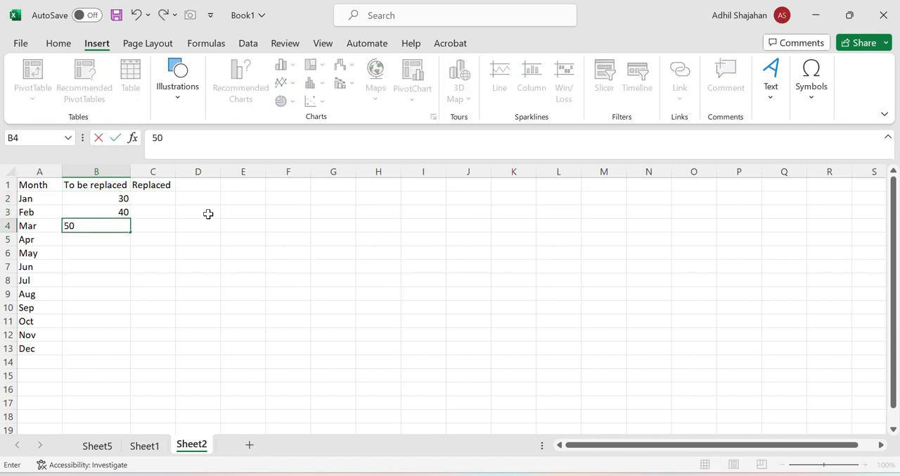
pyautogui.press('Return')
pyautogui.write('32')
pyautogui.press('Return')
pyautogui.write('45')
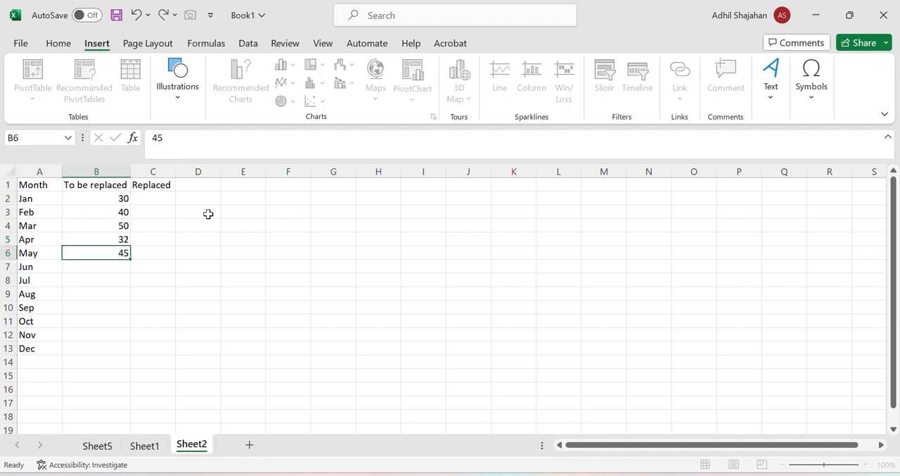
pyautogui.press('Return')
pyautogui.write('23')
pyautogui.press('Return')
# Enter the To be replaced values for Jul to Dec in B8:B13: 43, 35, 22, 31, 23 and 54
pyautogui.write('43')
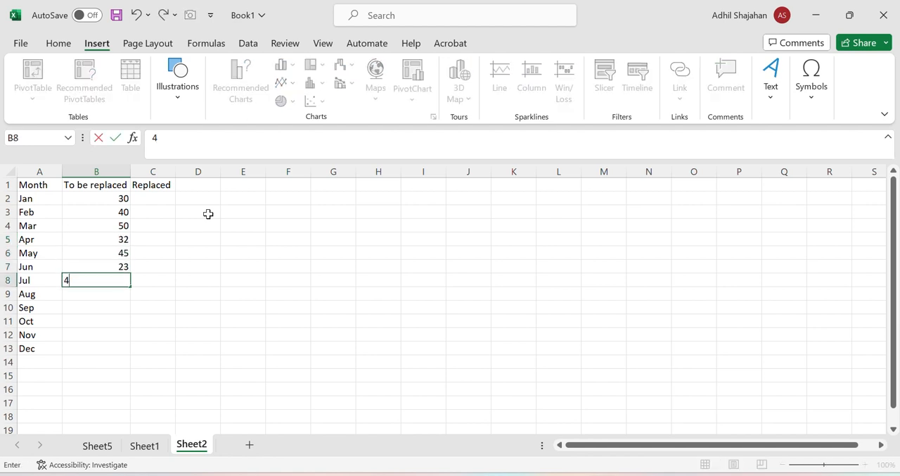
pyautogui.press('Return')
pyautogui.write('3')
pyautogui.press('Return')
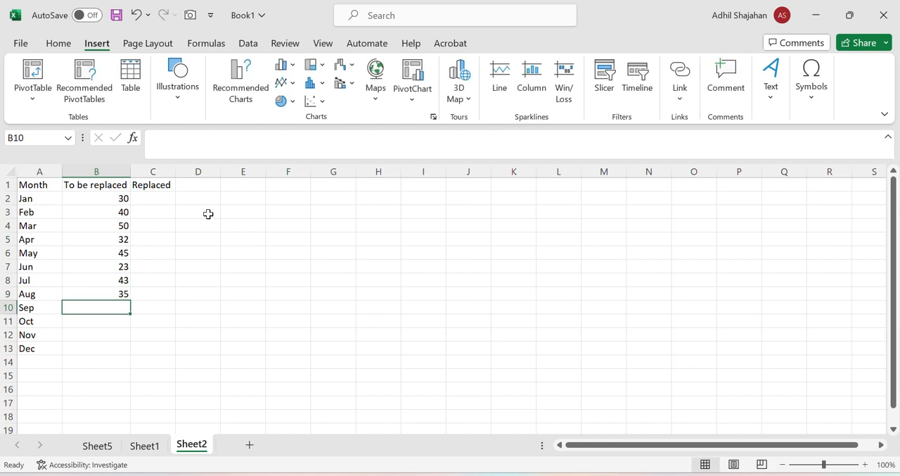
pyautogui.write('22')
pyautogui.press('Return')
pyautogui.write('31')
pyautogui.press('Return')
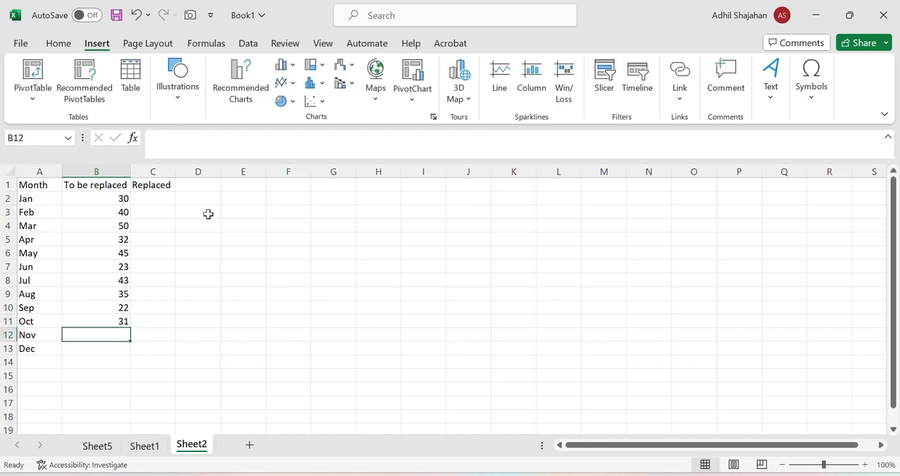
pyautogui.write('23')
pyautogui.press('Return')
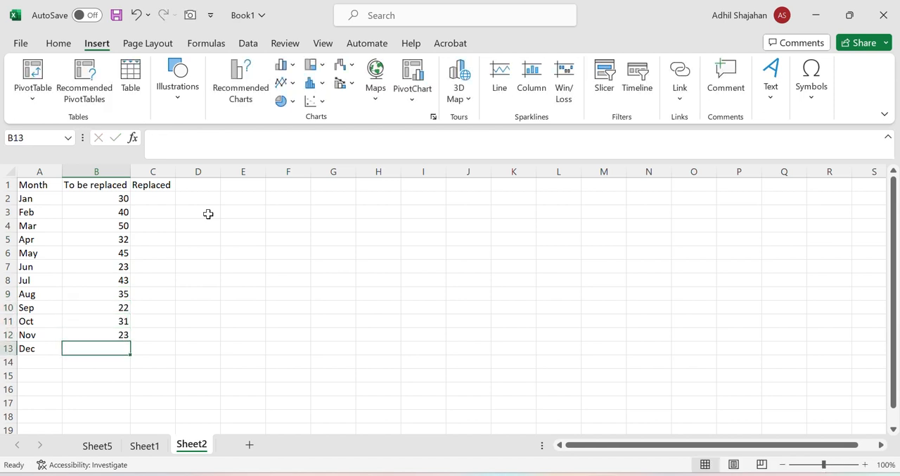
pyautogui.write('54')
pyautogui.press('Return')
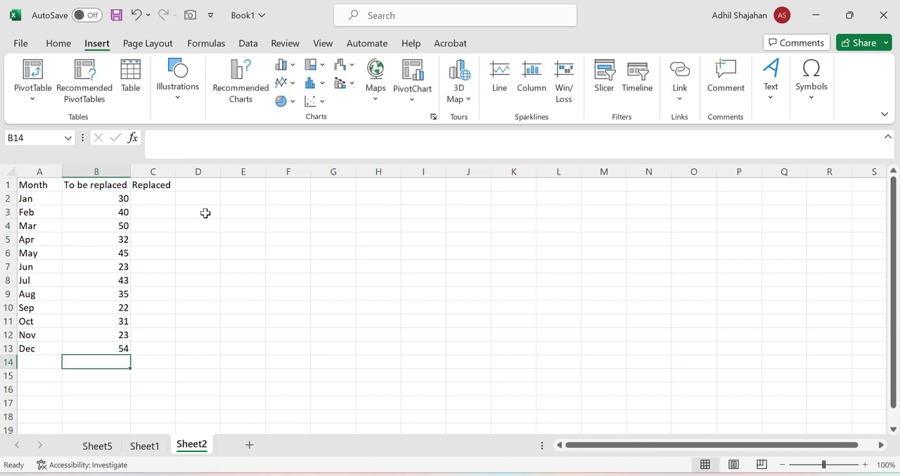
# Enter the formula =B2-2 in C2 and fill it down the Replaced column through May in C6
pyautogui.click(169, 197)
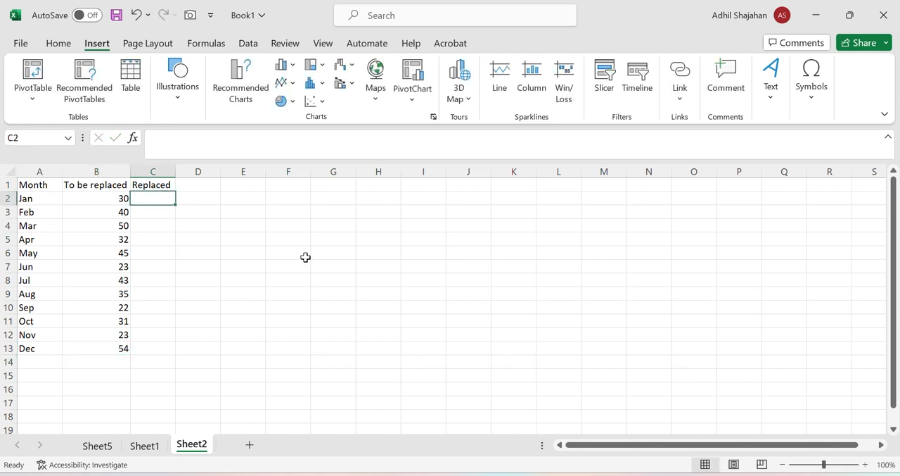
pyautogui.write('=')
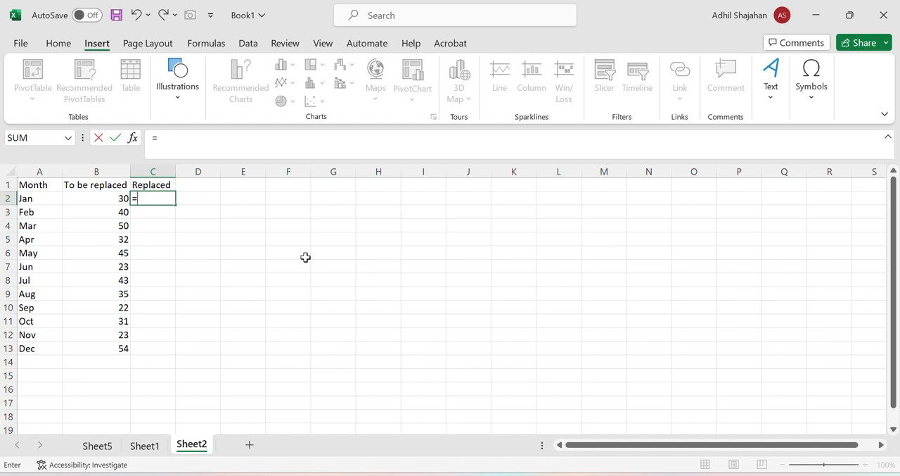
pyautogui.click(98, 201)
pyautogui.write('-2')
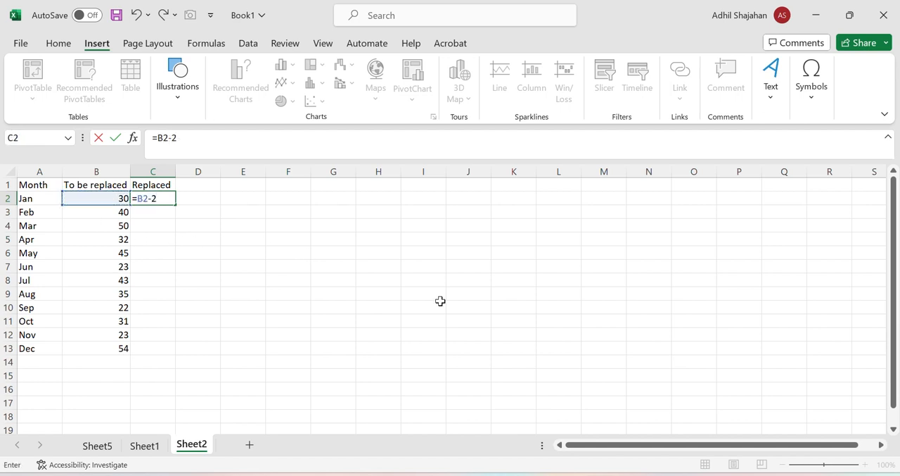
pyautogui.press('Return')
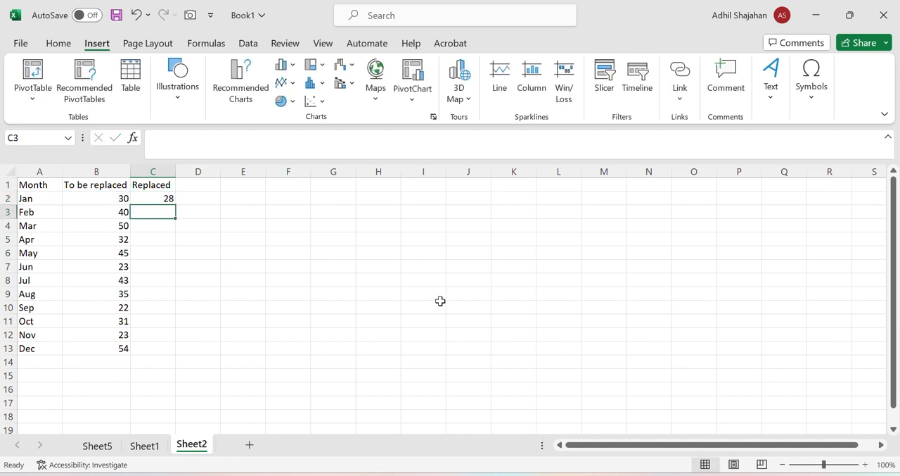
pyautogui.click(150, 197)
pyautogui.moveTo(177, 204); pyautogui.dragTo(175, 257)
pyautogui.click(155, 271)
# Change the May formula in C6 to =B6-1 and fill it down through Aug in C9
pyautogui.click(167, 254)
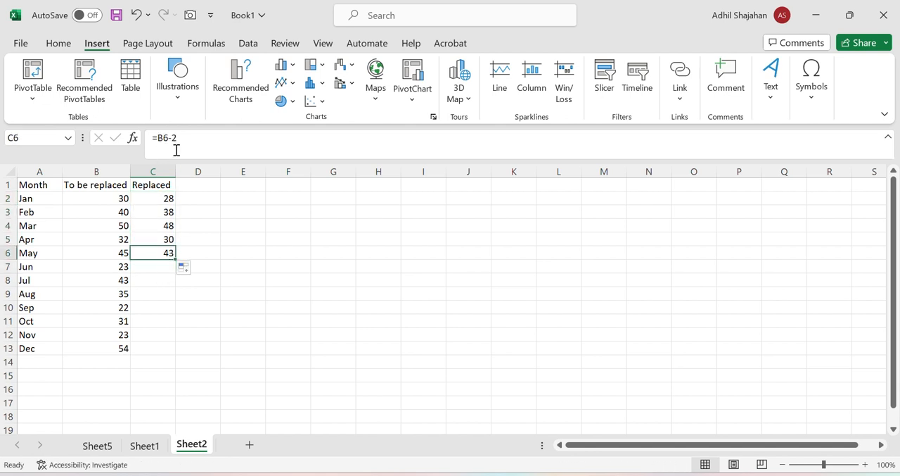
pyautogui.click(180, 138)
pyautogui.press('BackSpace')
pyautogui.write('1')
pyautogui.press('Return')
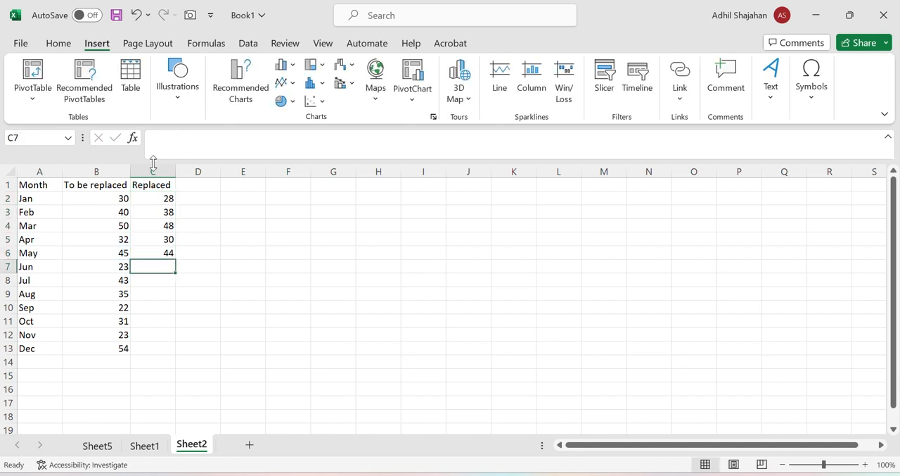
pyautogui.click(169, 259)
pyautogui.moveTo(175, 259); pyautogui.dragTo(176, 307)
pyautogui.click(156, 307)
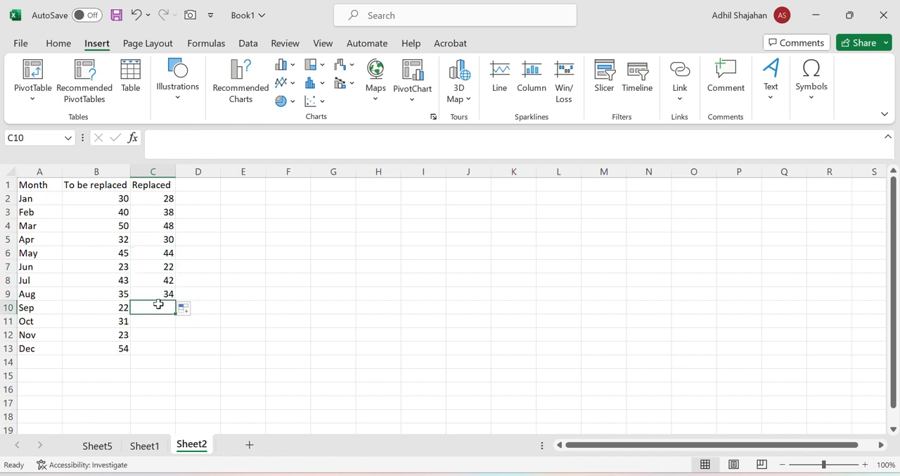
# Extend the Aug formula from C9 into C10 and change the Sep formula to =B10-3
pyautogui.click(162, 294)
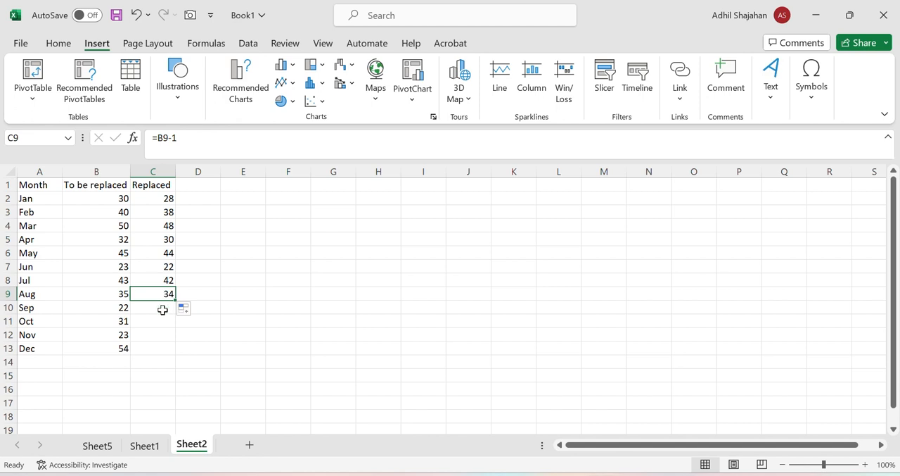
pyautogui.click(162, 310)
pyautogui.click(172, 294)
pyautogui.moveTo(175, 300); pyautogui.dragTo(163, 304)
pyautogui.click(163, 307)
pyautogui.click(207, 137)
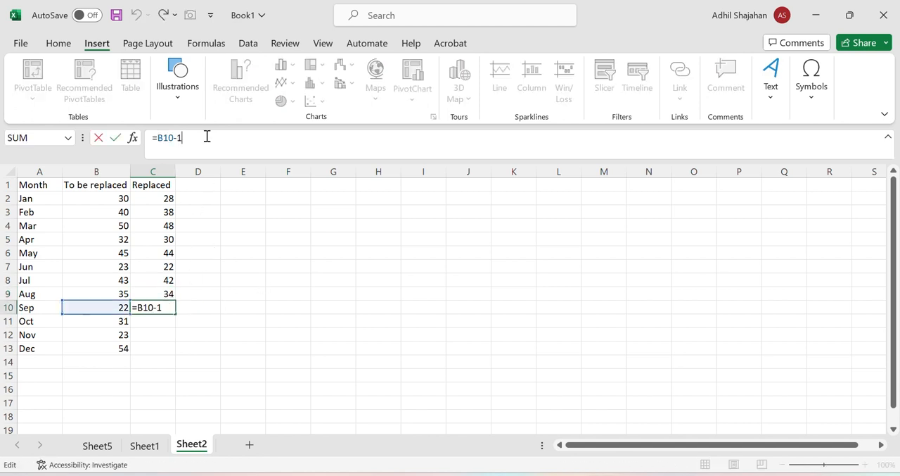
pyautogui.write('3')
pyautogui.press('Return')
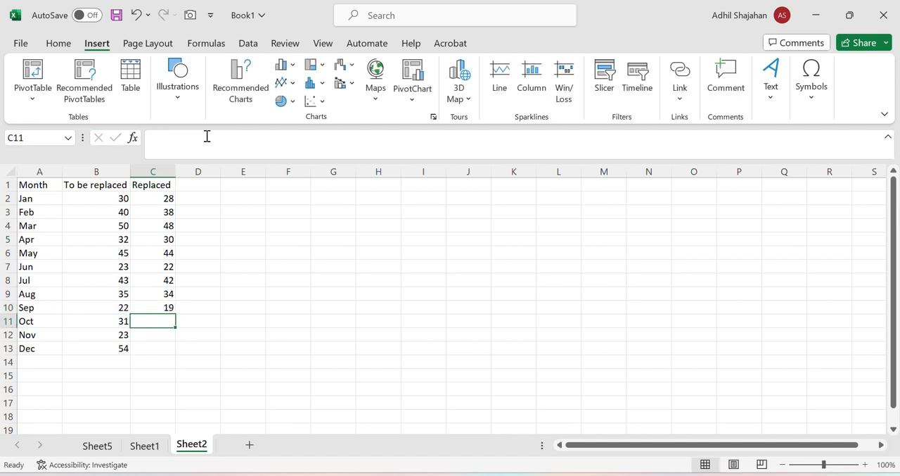
# Fill the Sep formula from C10 down through Dec in C13
pyautogui.click(166, 306)
pyautogui.moveTo(173, 315); pyautogui.dragTo(176, 350)
pyautogui.click(316, 319)
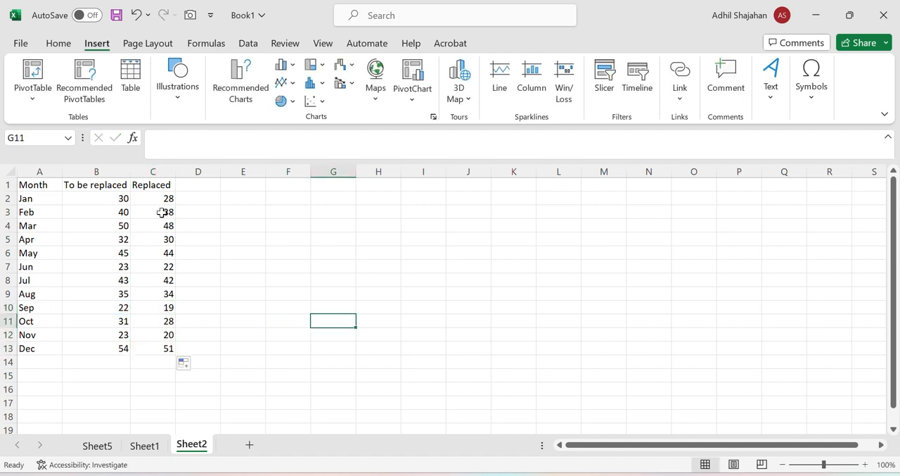
pyautogui.moveTo(157, 200); pyautogui.dragTo(161, 346)
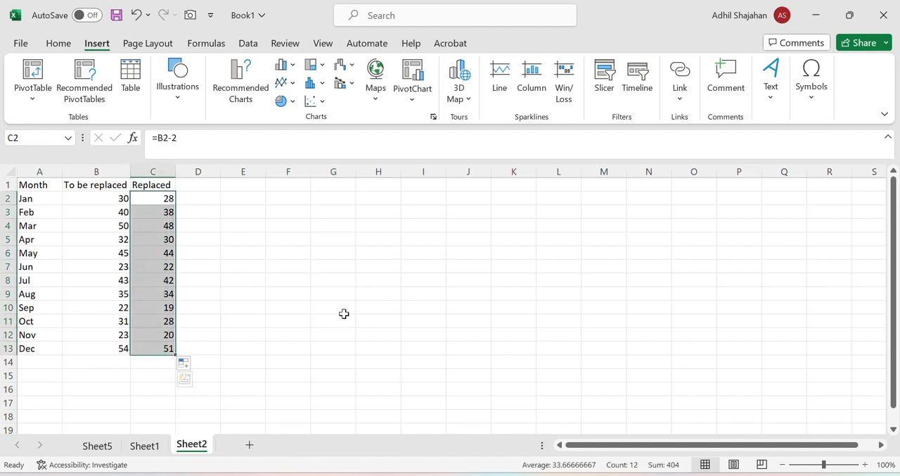
pyautogui.press('ctrl')
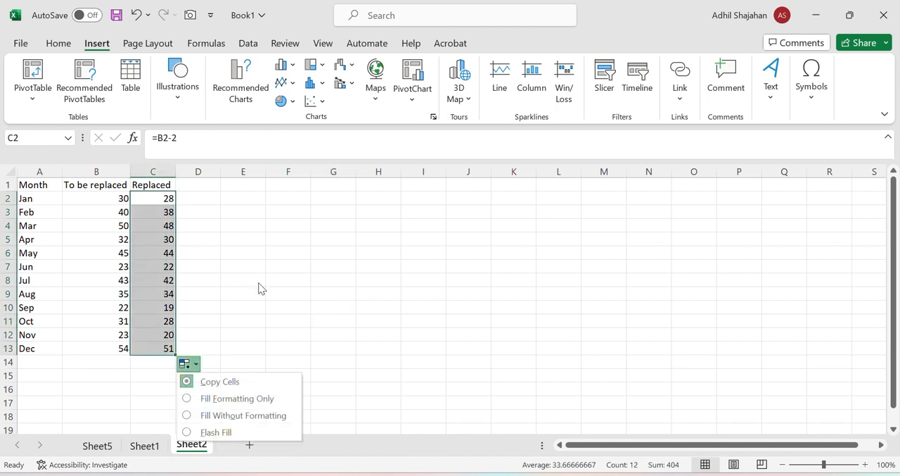
pyautogui.click(291, 290)
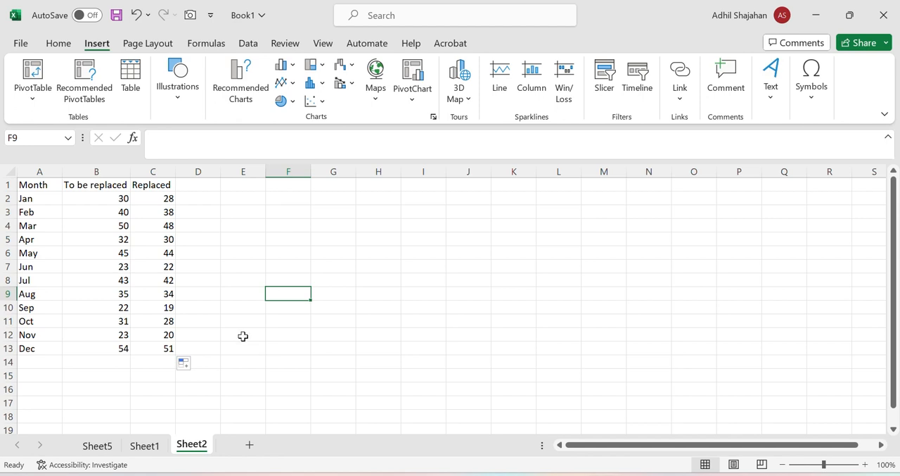
# Copy the Replaced formulas in C2:C13, paste them in place as values only, and check the content of C2
pyautogui.moveTo(168, 198); pyautogui.dragTo(166, 351)
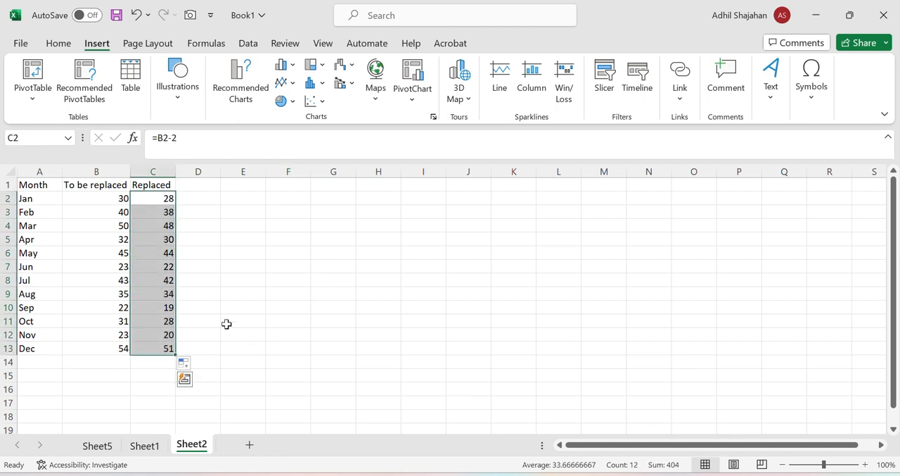
pyautogui.hotkey('ctrl', 'c')
pyautogui.hotkey('ctrl', 'v')
pyautogui.click(215, 366)
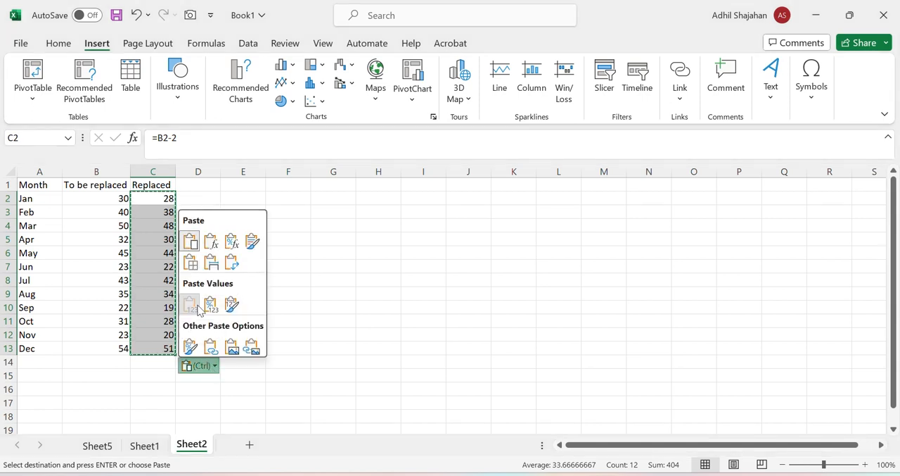
pyautogui.click(191, 304)
pyautogui.click(322, 360)
pyautogui.click(243, 211)
pyautogui.click(151, 199)
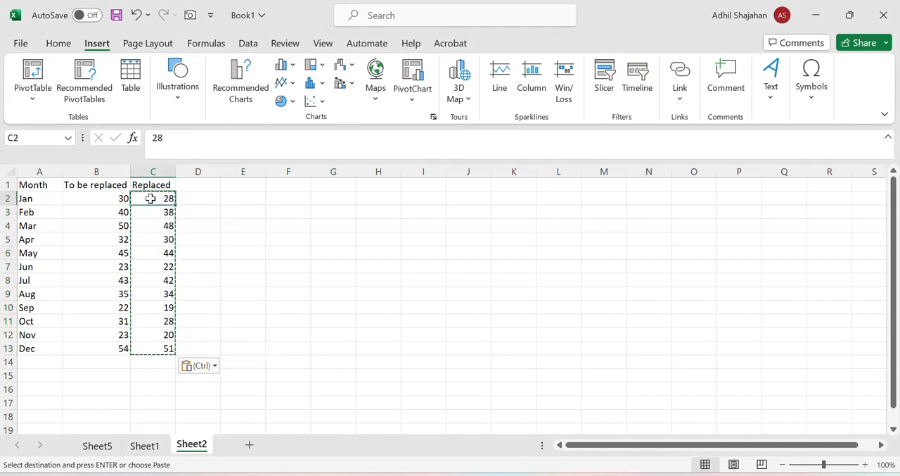
# Insert a recommended Clustered Column chart from the Month, To be replaced and Replaced data in A1:C13
pyautogui.click(292, 256)
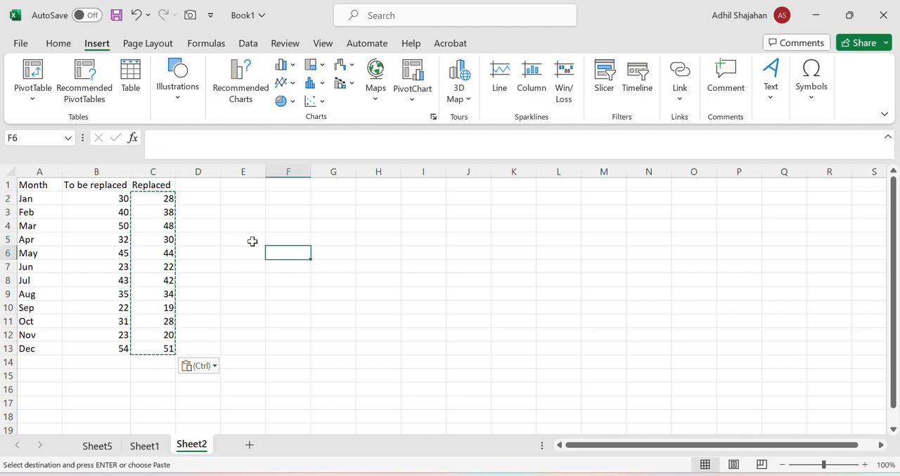
pyautogui.moveTo(42, 186); pyautogui.dragTo(155, 345)
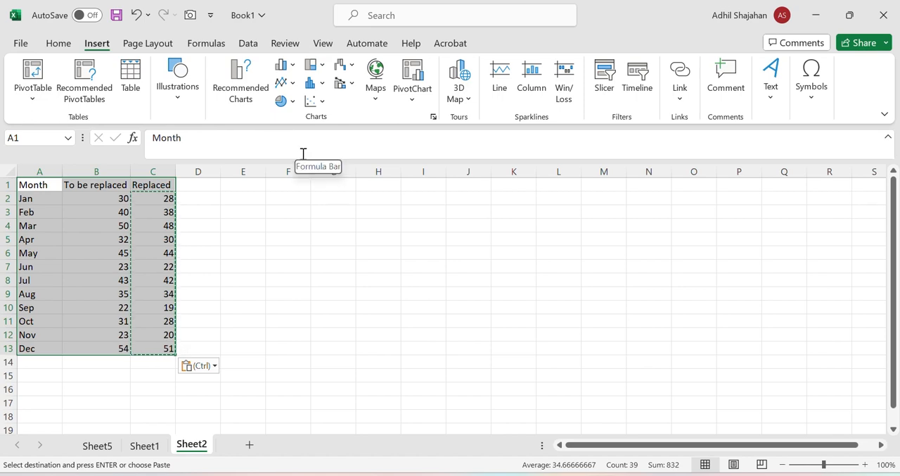
pyautogui.click(236, 85)
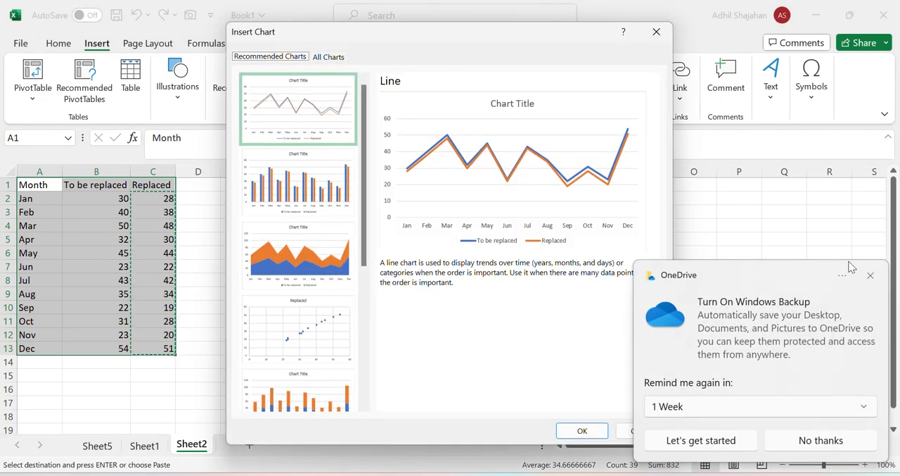
pyautogui.click(870, 276)
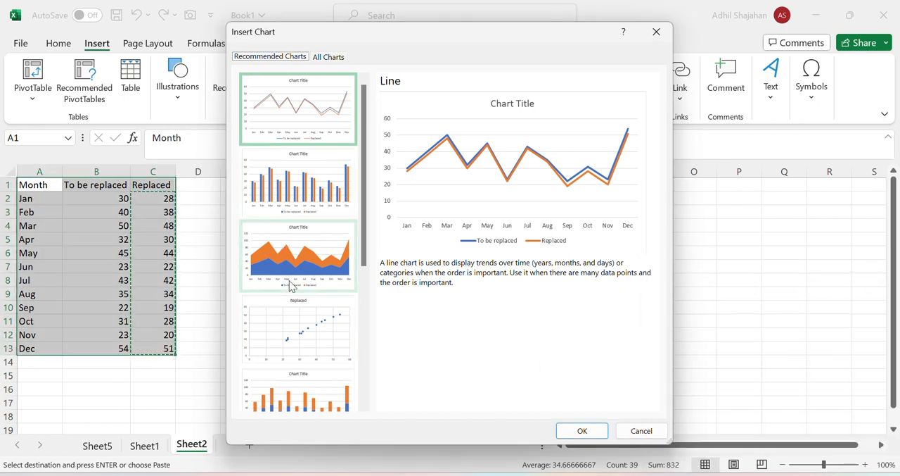
pyautogui.scroll(-3, 292, 169)
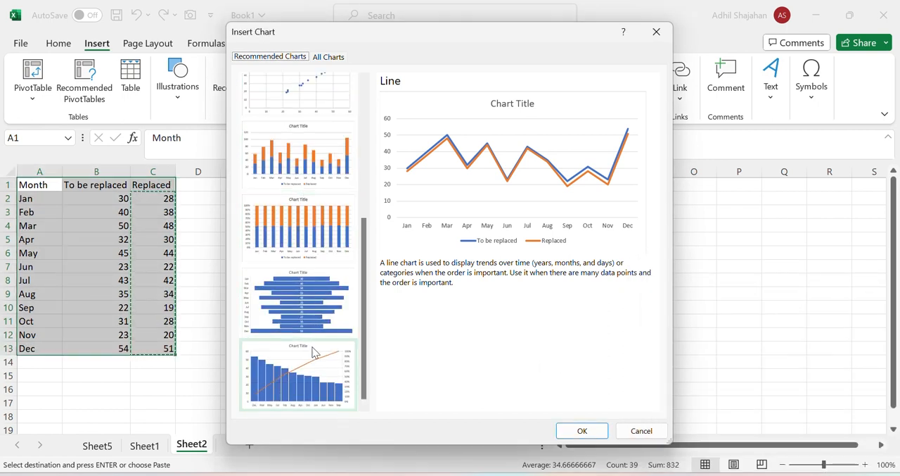
pyautogui.scroll(5, 312, 344)
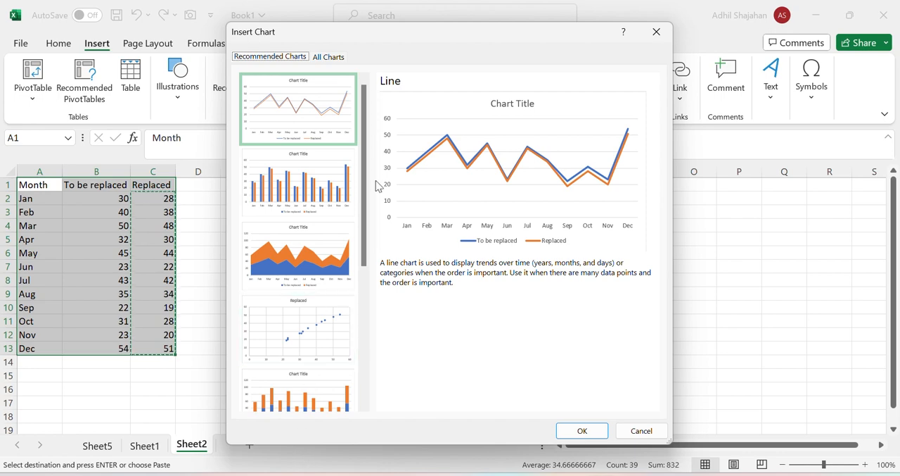
pyautogui.click(306, 199)
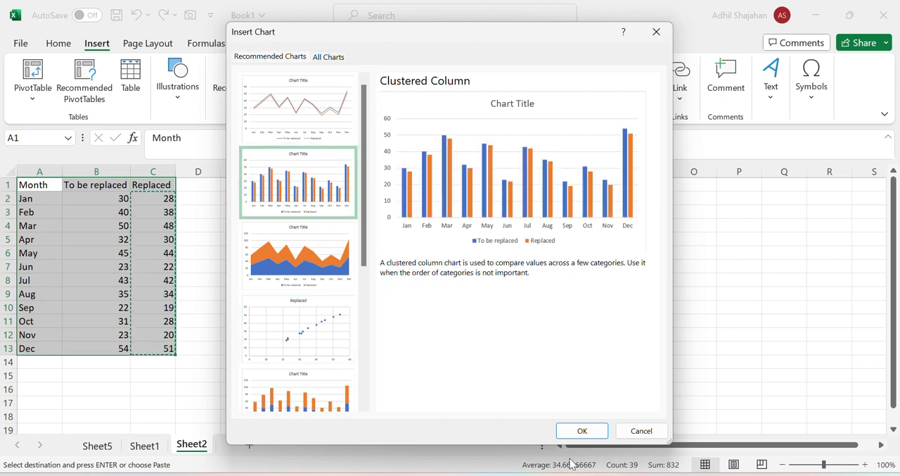
pyautogui.click(590, 431)
# Move the chart beside the data table, spanning about columns E to L, and apply the grey gradient style with labels inside the columns
pyautogui.moveTo(389, 219); pyautogui.dragTo(333, 200)
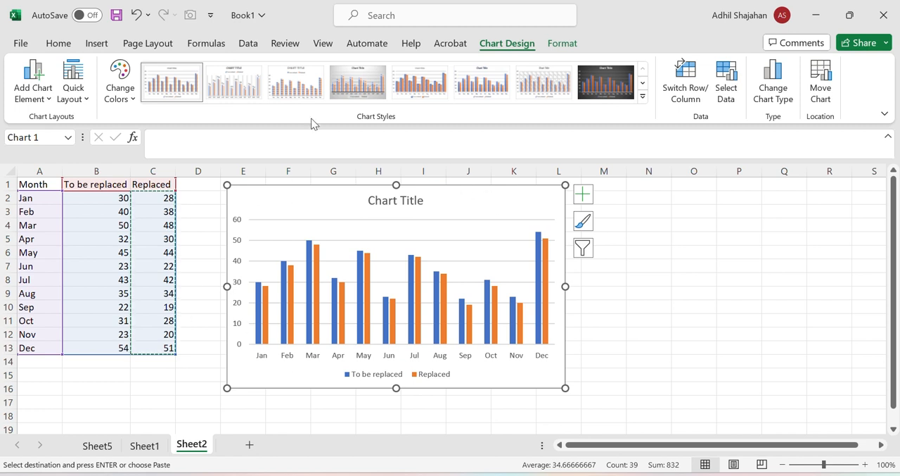
pyautogui.click(357, 81)
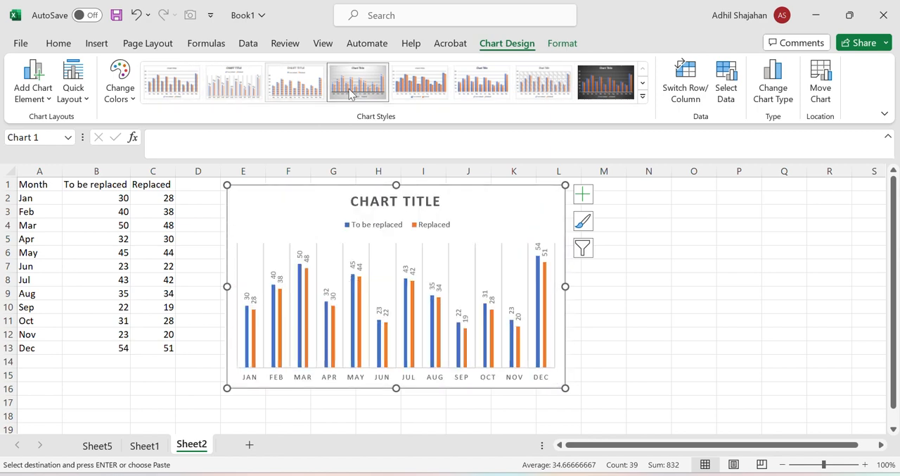
pyautogui.click(743, 373)
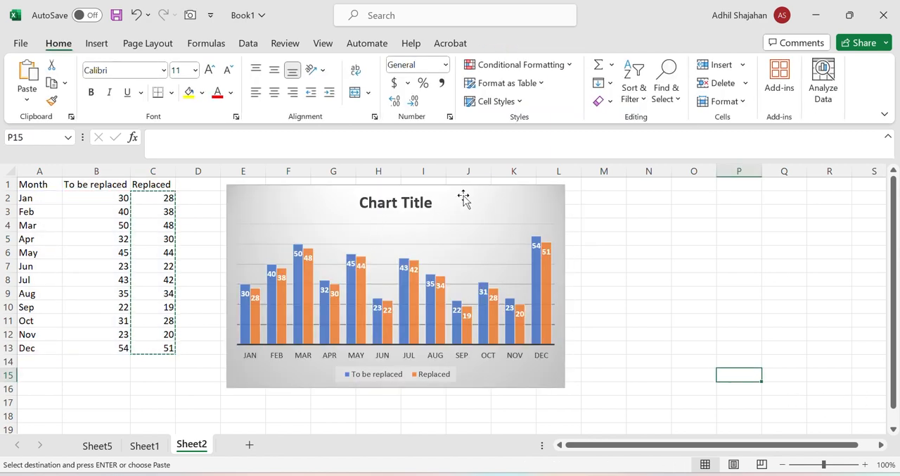
# Remove the chart's data labels and display a data table beneath the columns instead
pyautogui.click(465, 200)
pyautogui.click(582, 196)
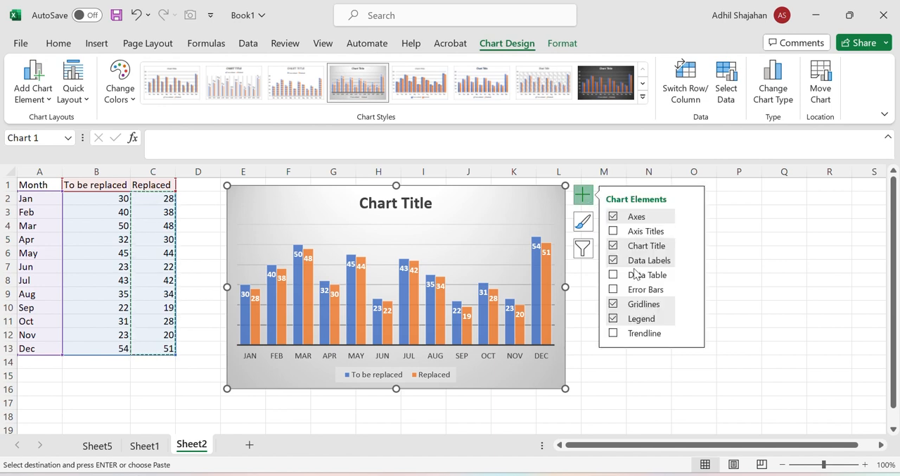
pyautogui.click(618, 261)
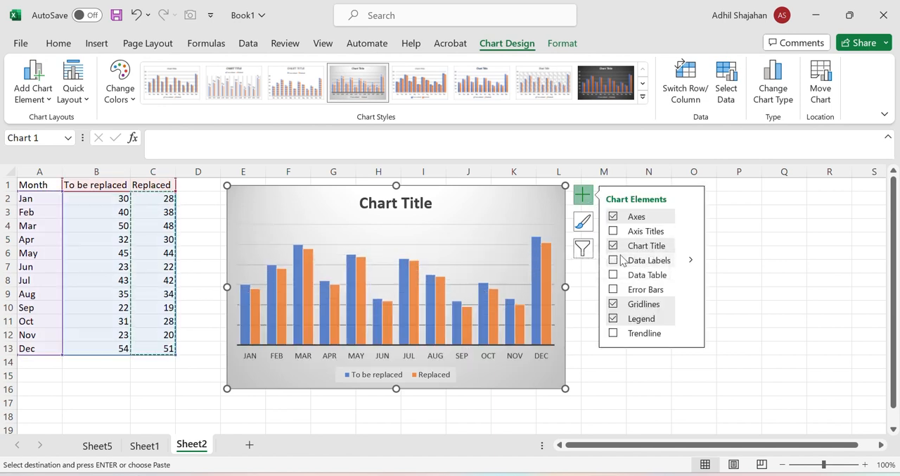
pyautogui.click(613, 276)
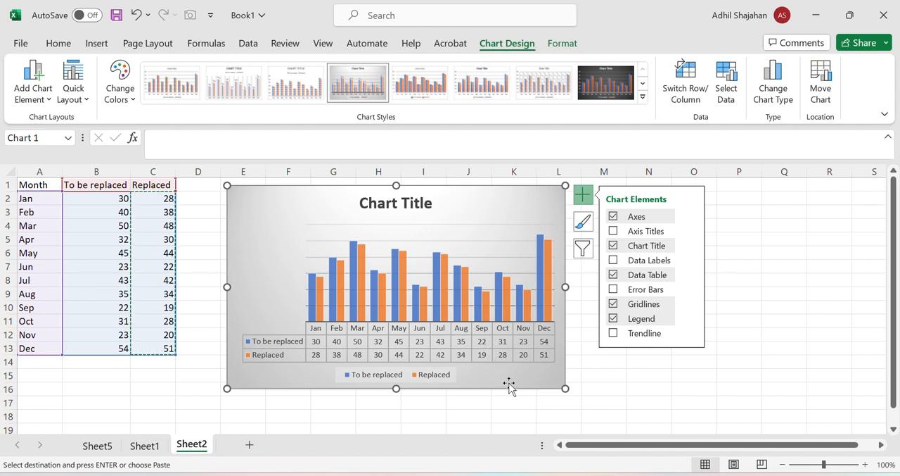
pyautogui.click(614, 276)
pyautogui.click(613, 275)
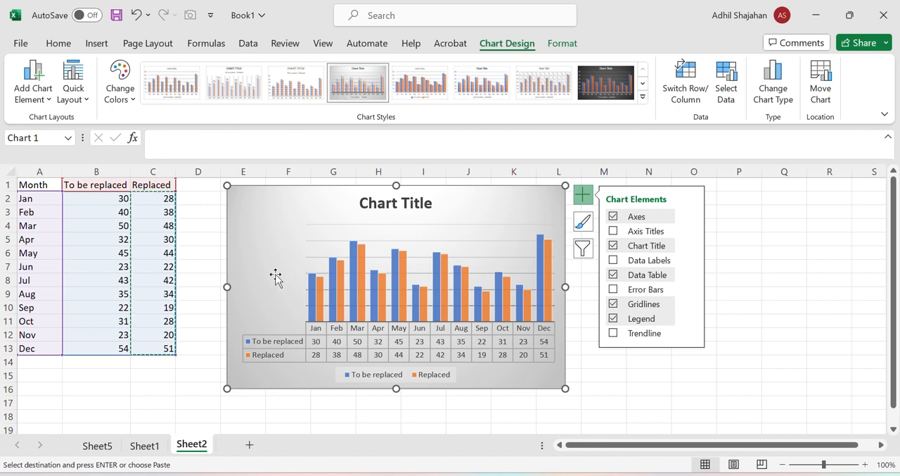
pyautogui.click(739, 252)
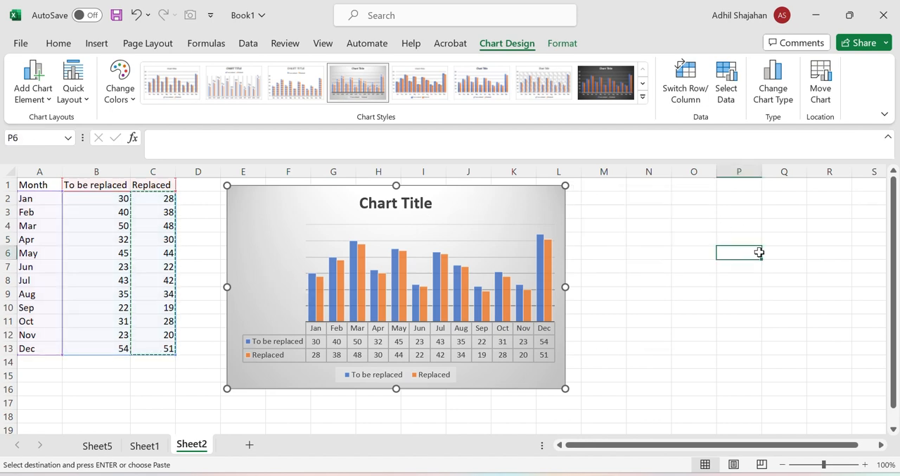
# Change the chart title to "Battery replacement"
pyautogui.click(396, 203)
pyautogui.doubleClick(378, 203)
pyautogui.press('Escape')
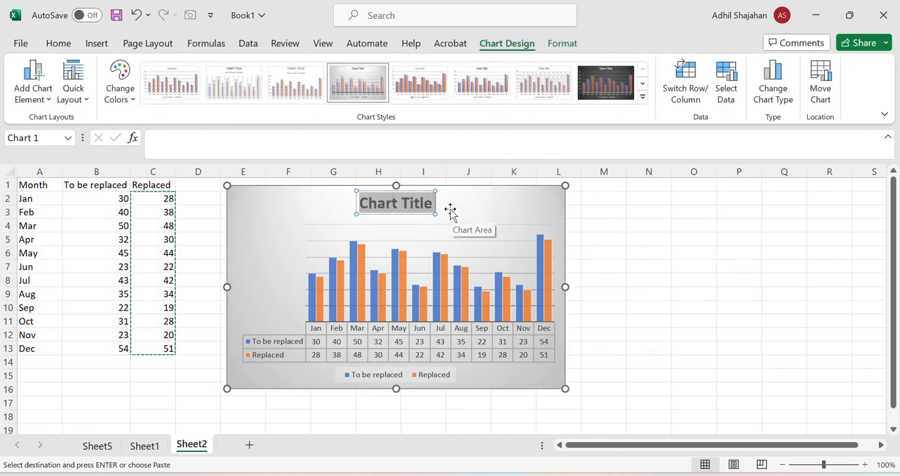
pyautogui.write('Battery')
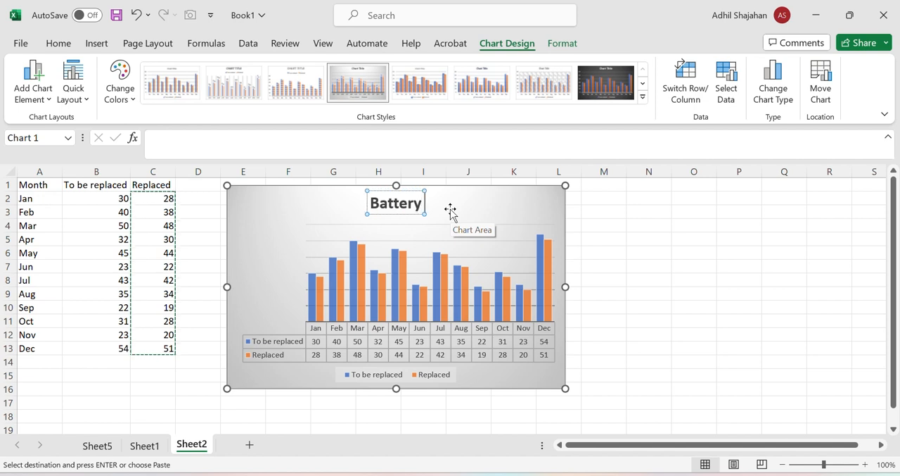
pyautogui.write(' replacem')
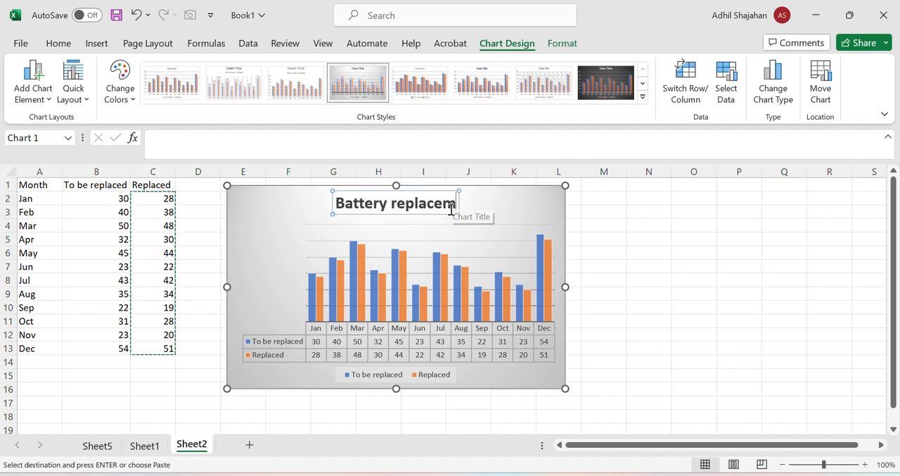
pyautogui.write('ent')
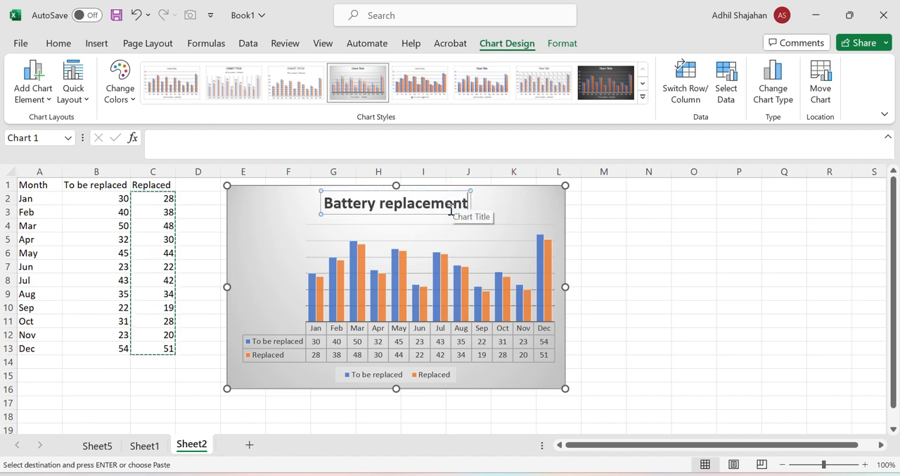
pyautogui.click(697, 226)
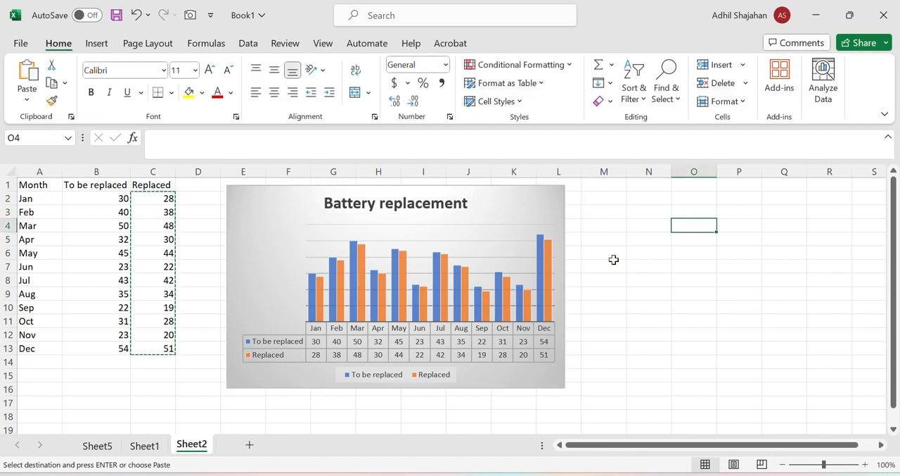
# Clear the copy marquee and set the Replaced values to 45 for May in C6 and 23 for Jun in C7
pyautogui.click(528, 202)
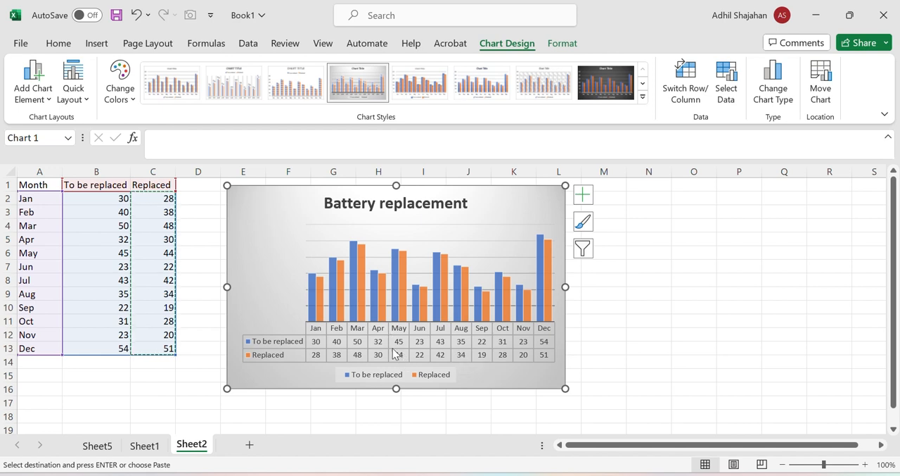
pyautogui.click(145, 288)
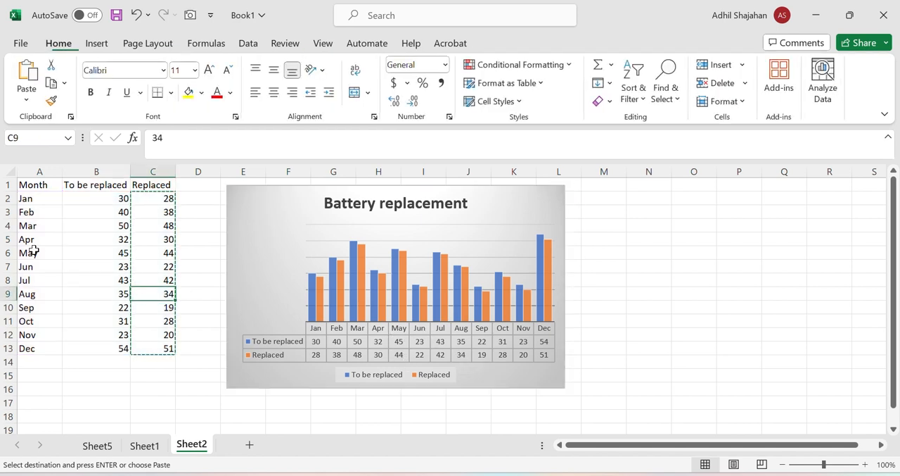
pyautogui.click(150, 252)
pyautogui.press('Escape')
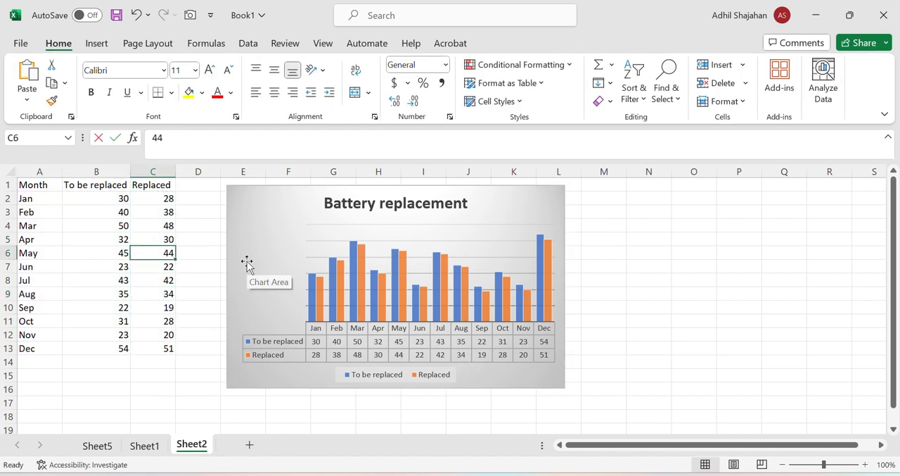
pyautogui.write('45')
pyautogui.press('Return')
pyautogui.write('2')
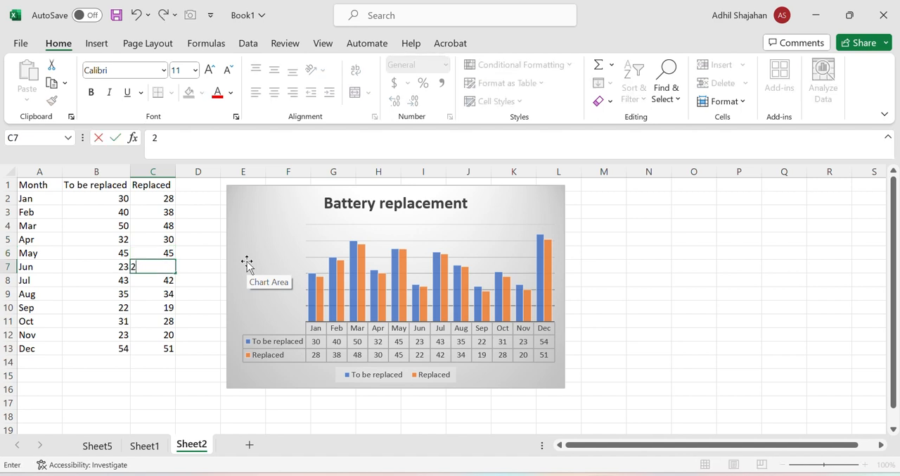
pyautogui.write('3')
pyautogui.press('Return')
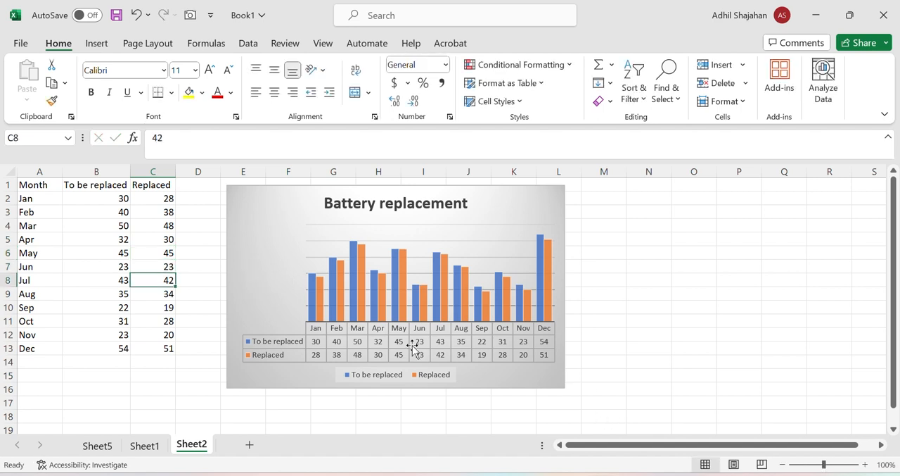
pyautogui.click(156, 391)
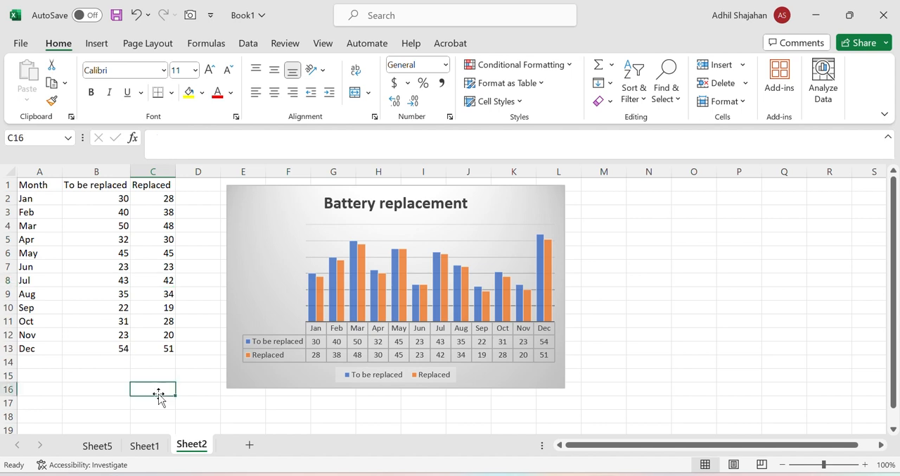
# Filter the chart's categories to exclude May and Jun, and apply the filter
pyautogui.click(512, 218)
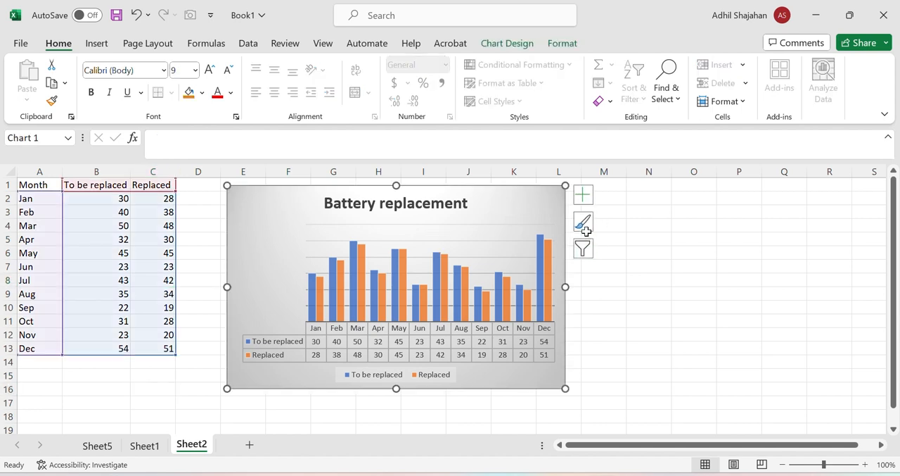
pyautogui.click(589, 252)
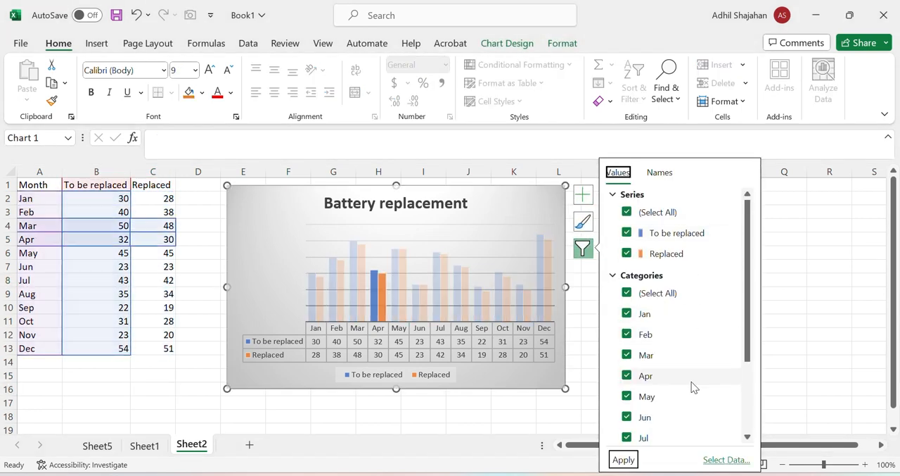
pyautogui.scroll(-4, 675, 372)
pyautogui.scroll(5, 665, 378)
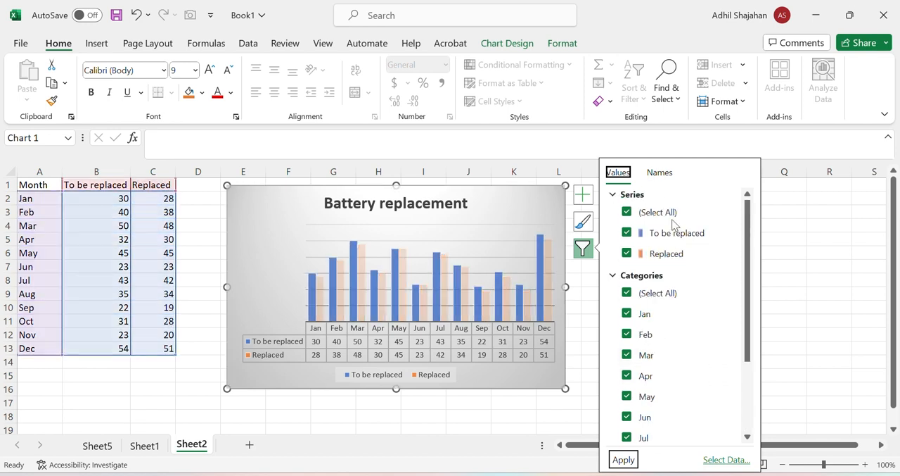
pyautogui.scroll(-3, 695, 367)
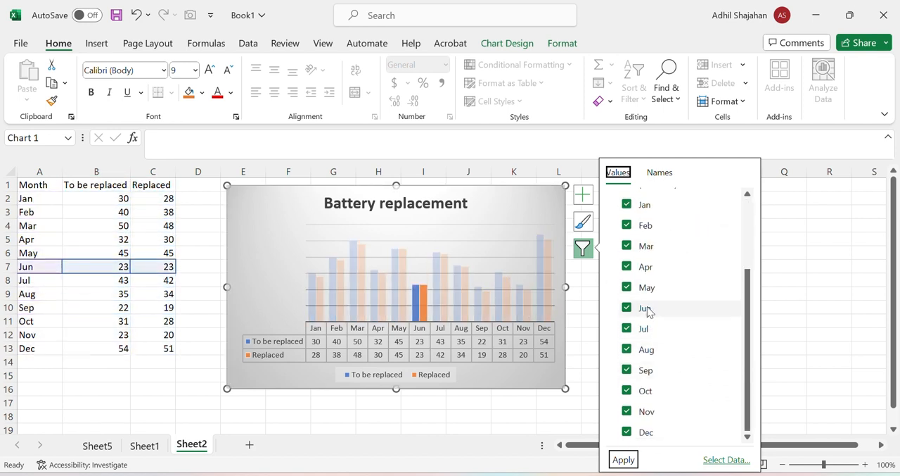
pyautogui.click(627, 287)
pyautogui.click(627, 307)
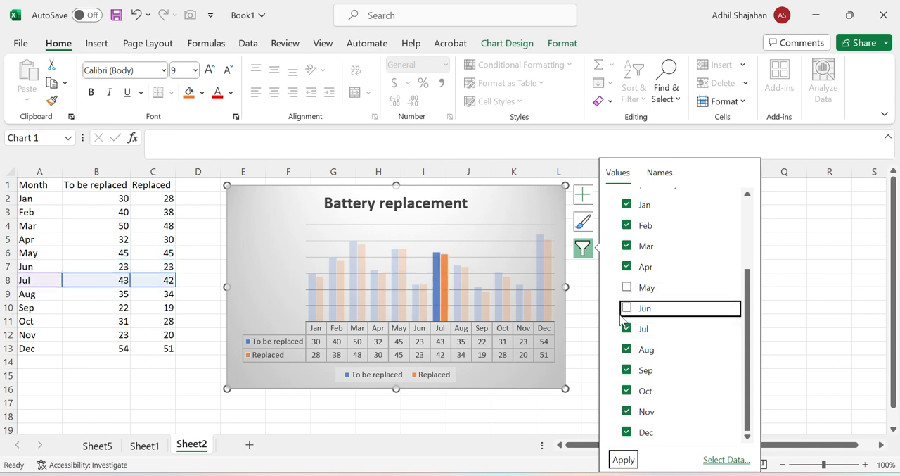
pyautogui.click(624, 459)
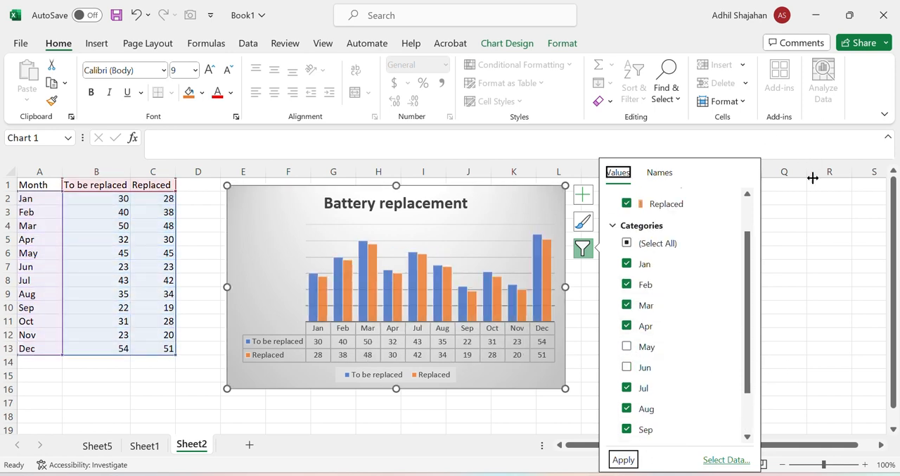
pyautogui.click(831, 321)
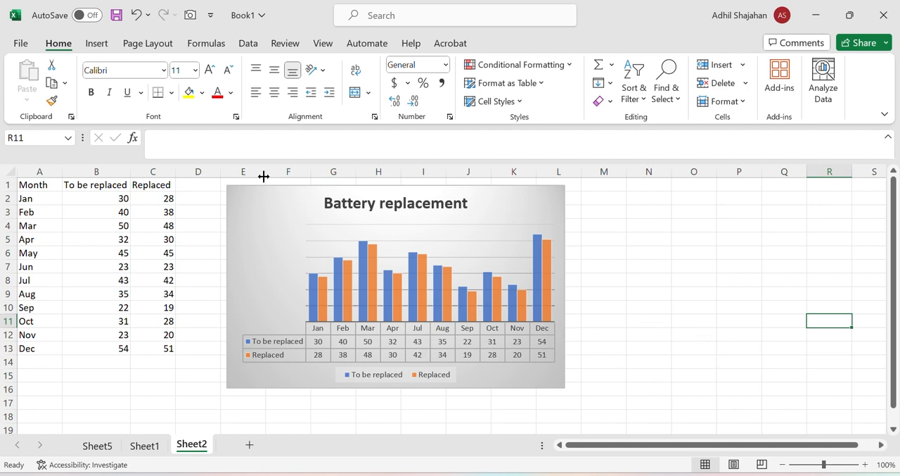
# Turn on data labels for the Battery replacement chart and remove its data table
pyautogui.click(536, 204)
pyautogui.click(585, 197)
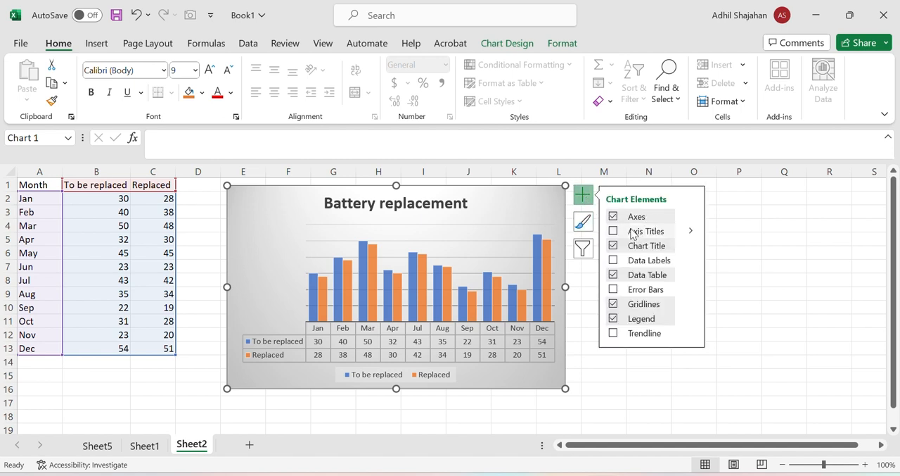
pyautogui.click(613, 260)
pyautogui.click(613, 274)
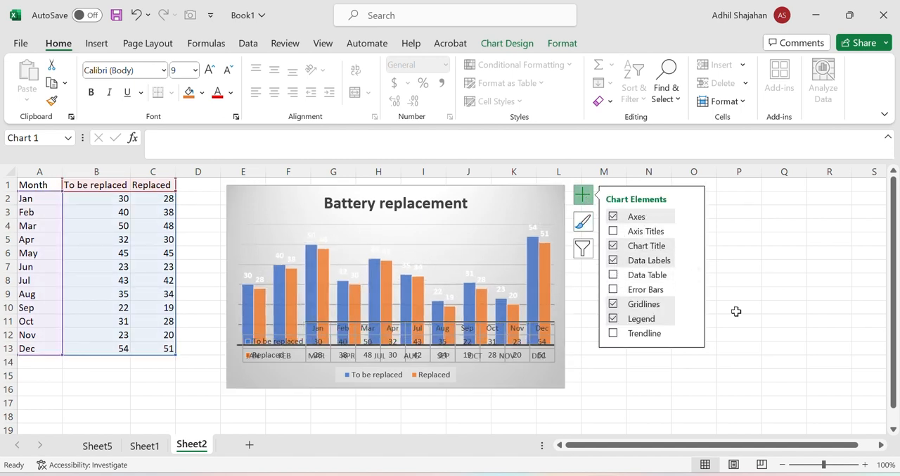
# Set the font color of both the To be replaced and Replaced data labels to black
pyautogui.click(622, 387)
pyautogui.click(245, 275)
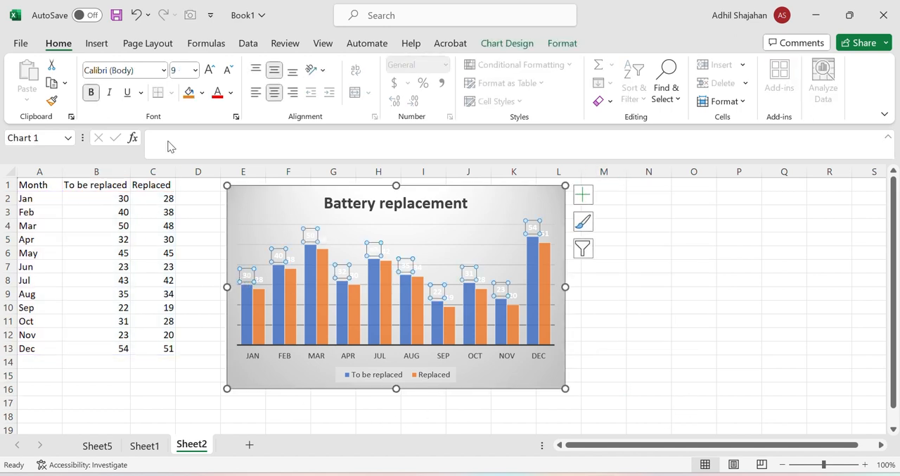
pyautogui.click(230, 92)
pyautogui.click(225, 115)
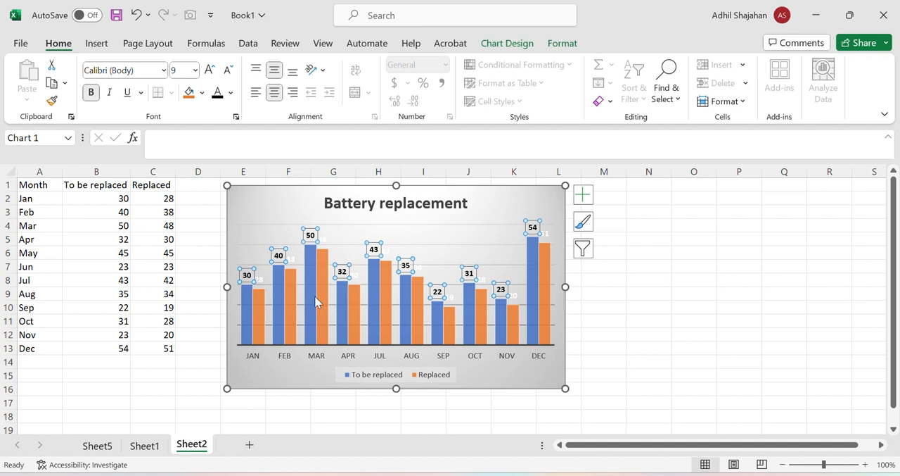
pyautogui.click(326, 240)
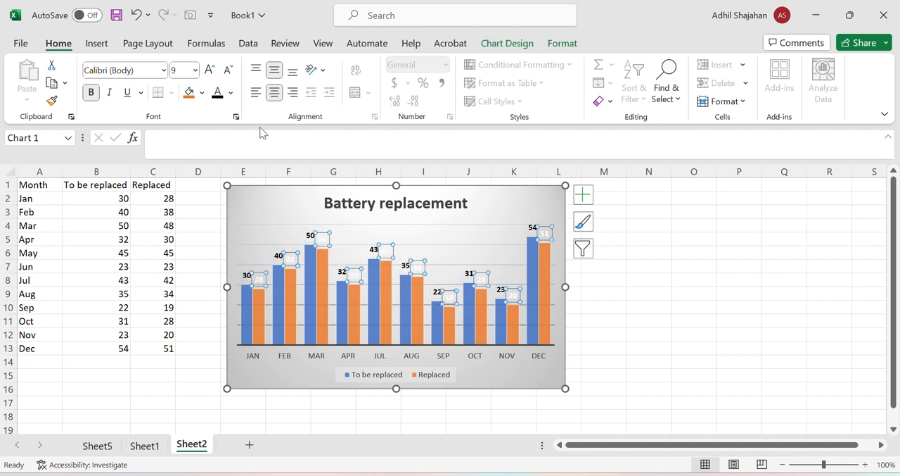
pyautogui.click(217, 92)
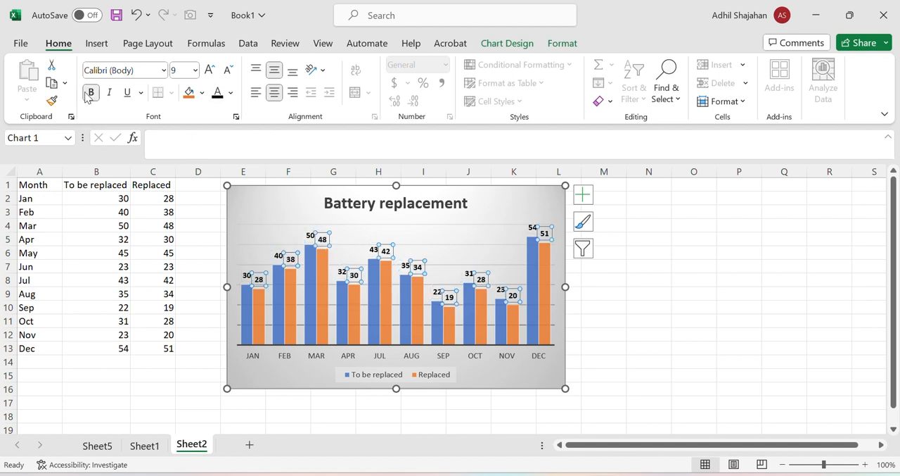
pyautogui.click(639, 280)
# Give the To be replaced data labels a solid white fill
pyautogui.click(533, 227)
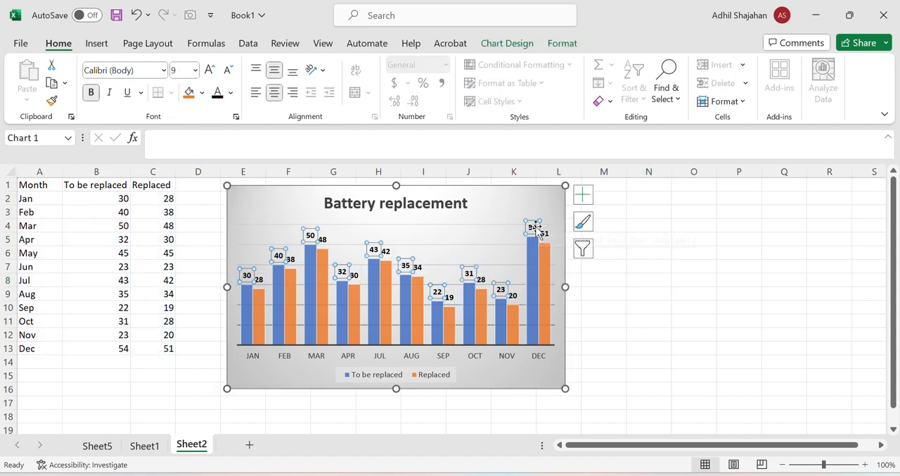
pyautogui.doubleClick(535, 227)
pyautogui.click(608, 264)
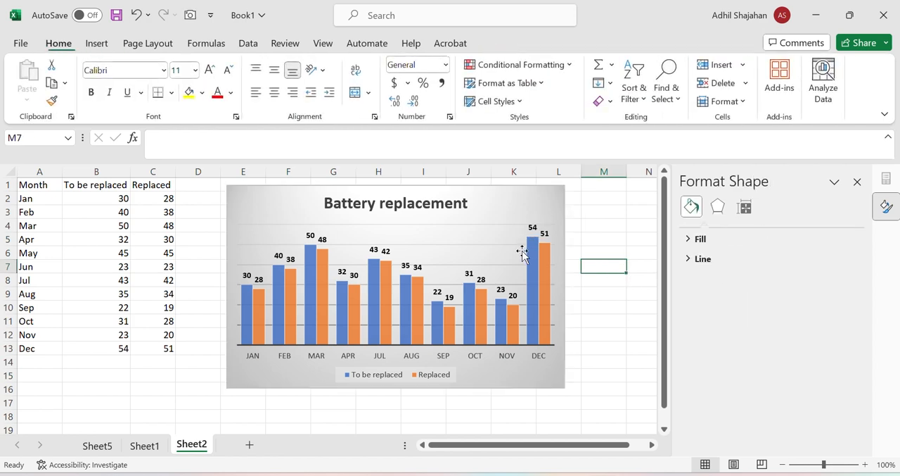
pyautogui.click(533, 227)
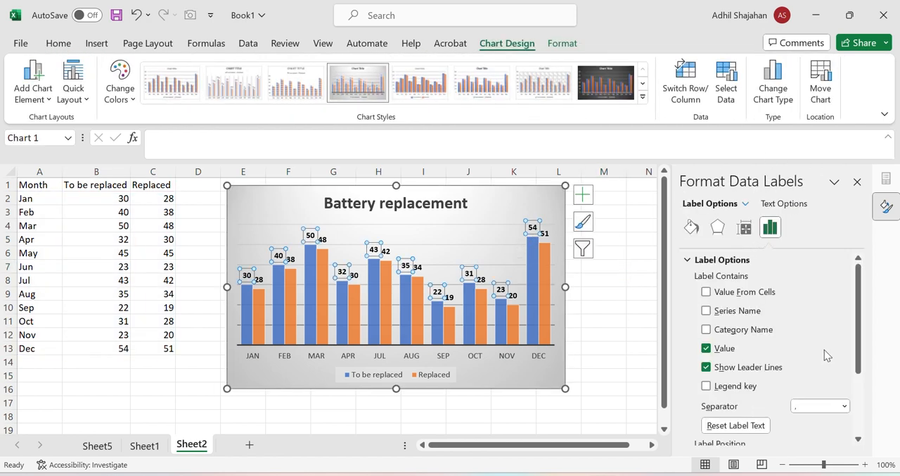
pyautogui.scroll(-2, 809, 281)
pyautogui.scroll(2, 806, 288)
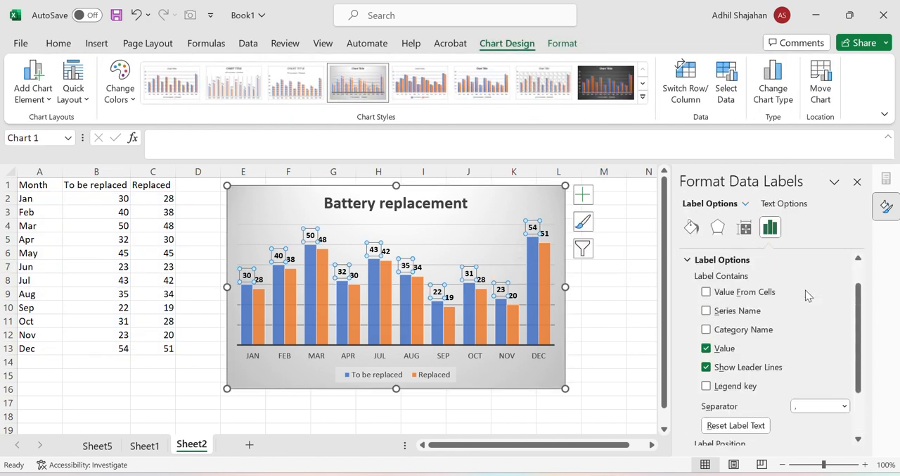
pyautogui.click(692, 227)
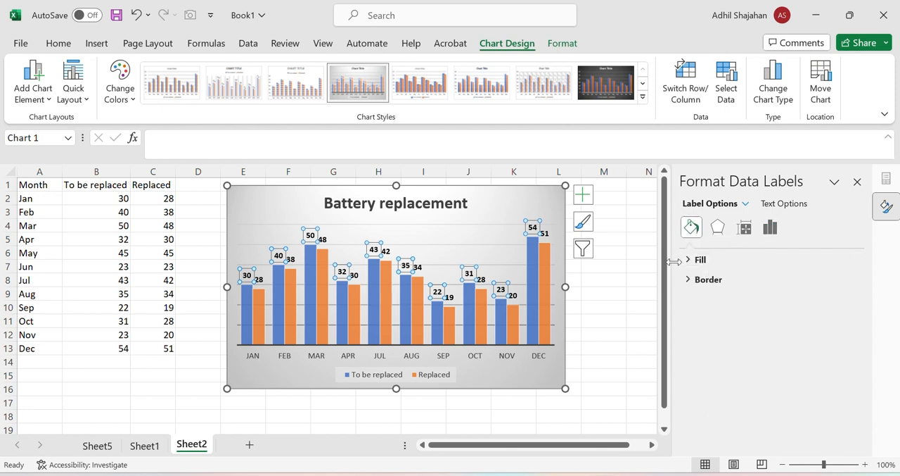
pyautogui.click(697, 259)
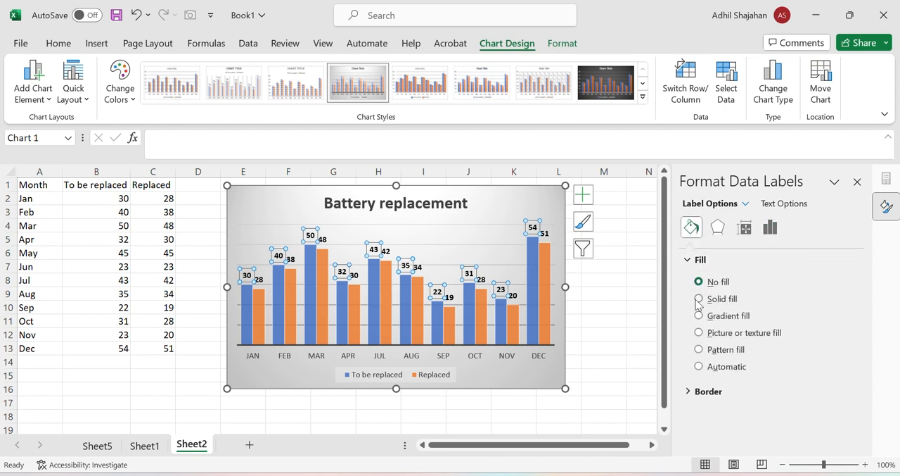
pyautogui.click(699, 299)
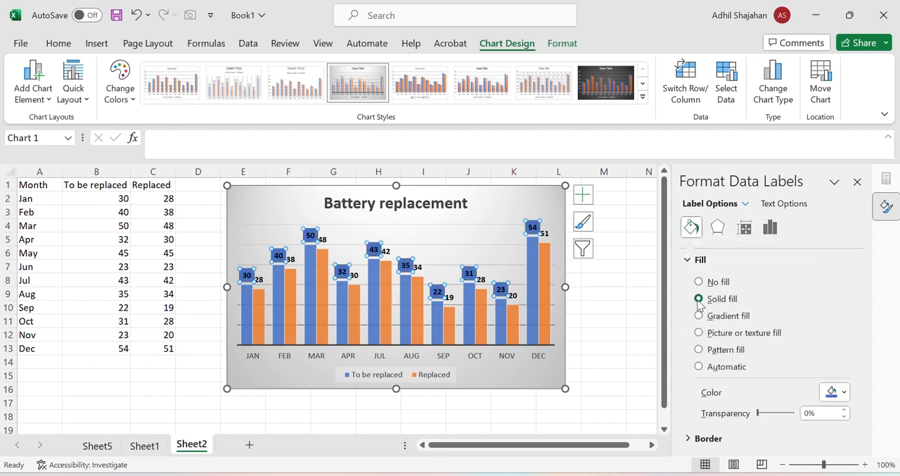
pyautogui.click(844, 393)
pyautogui.click(786, 262)
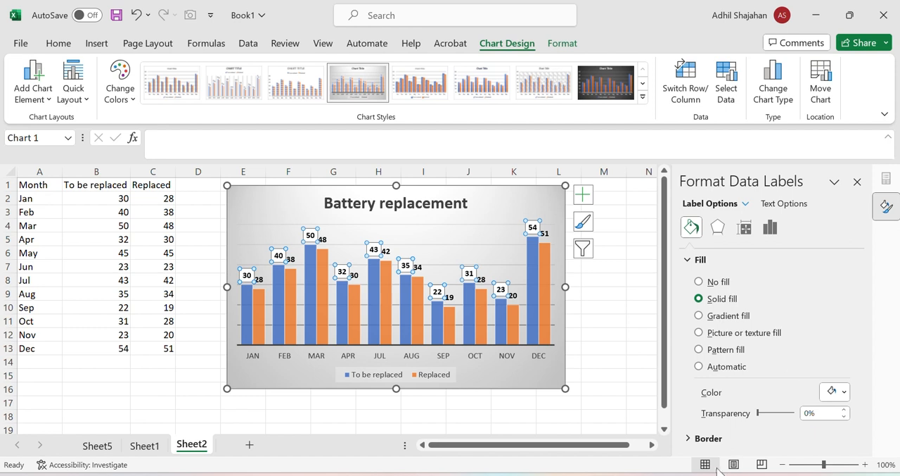
pyautogui.click(693, 437)
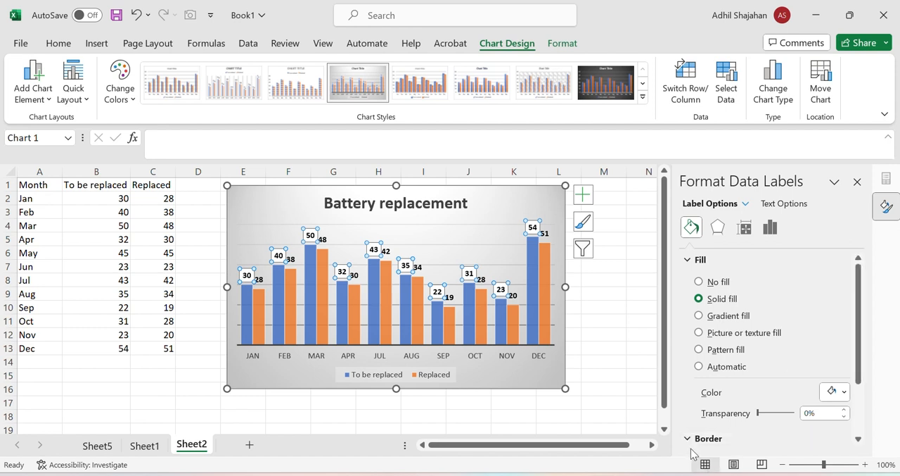
pyautogui.click(718, 227)
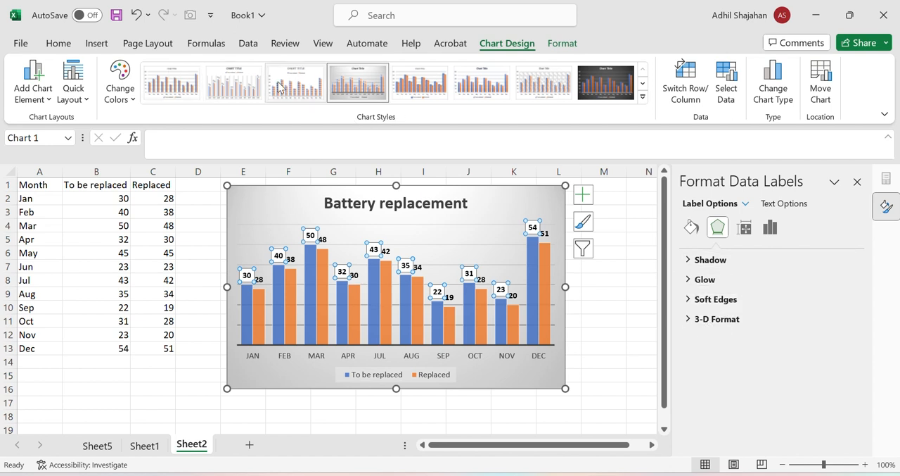
pyautogui.click(744, 226)
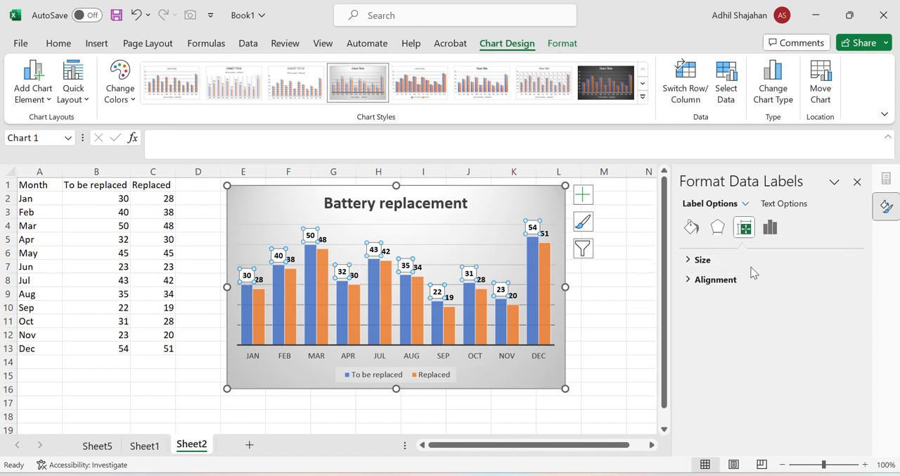
# Try the Center label position for the To be replaced data labels, and return them to Outside End
pyautogui.click(770, 227)
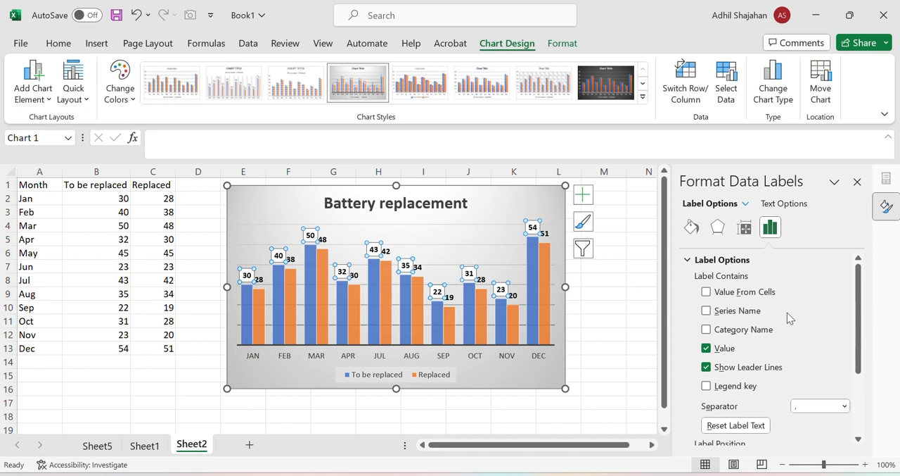
pyautogui.scroll(-2, 775, 315)
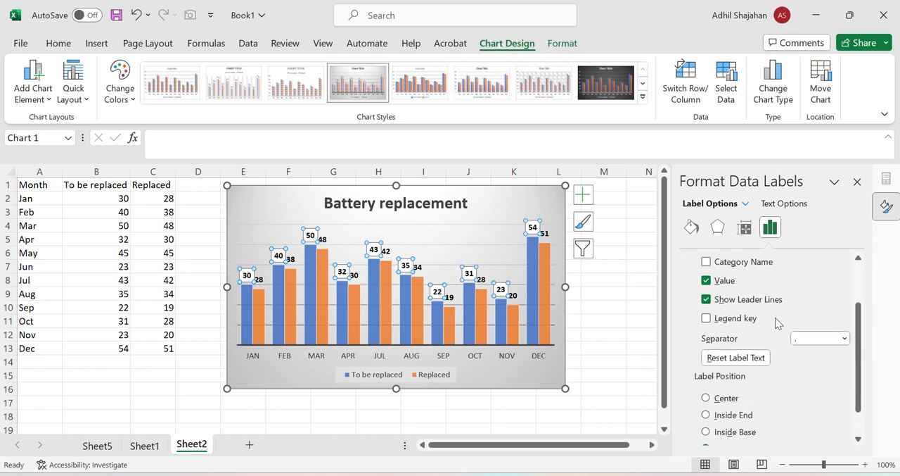
pyautogui.scroll(-1, 738, 321)
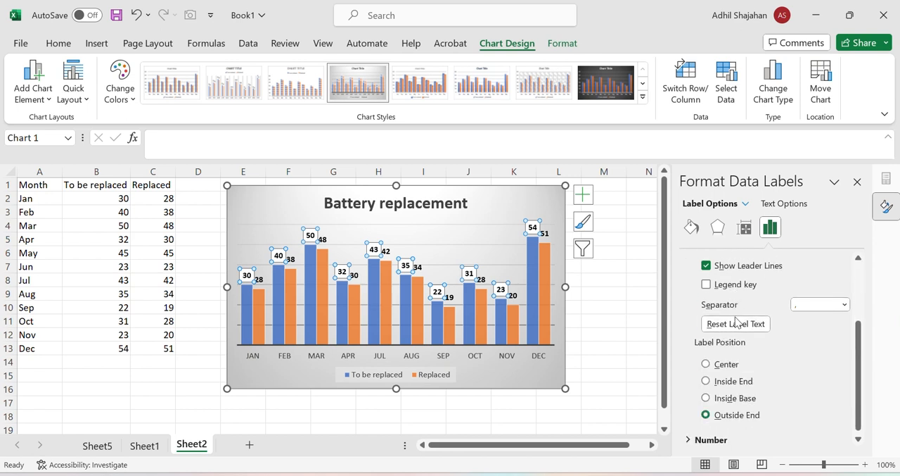
pyautogui.scroll(-1, 731, 381)
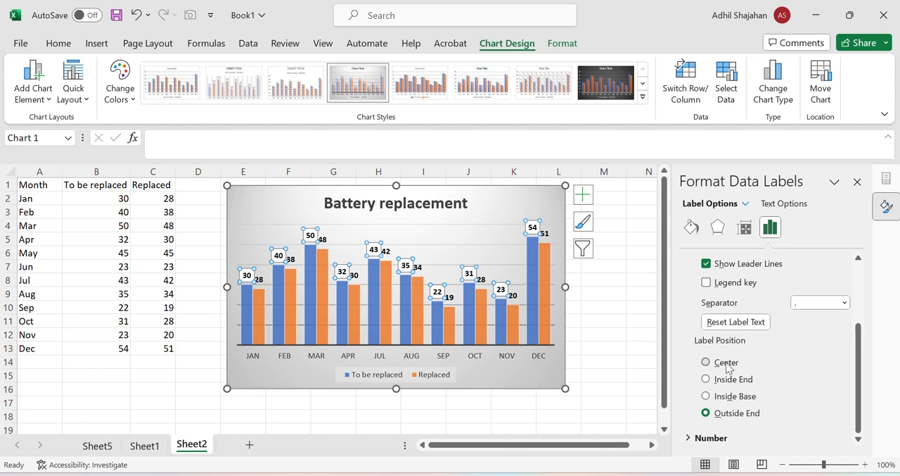
pyautogui.click(707, 362)
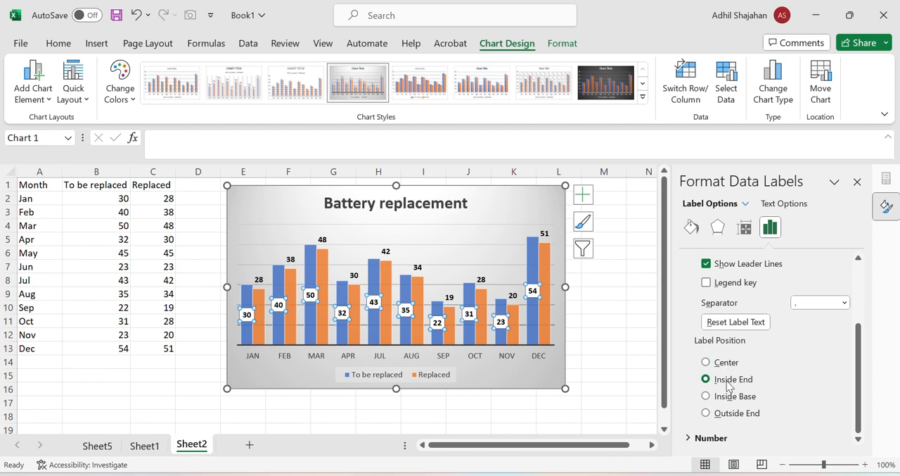
pyautogui.click(728, 415)
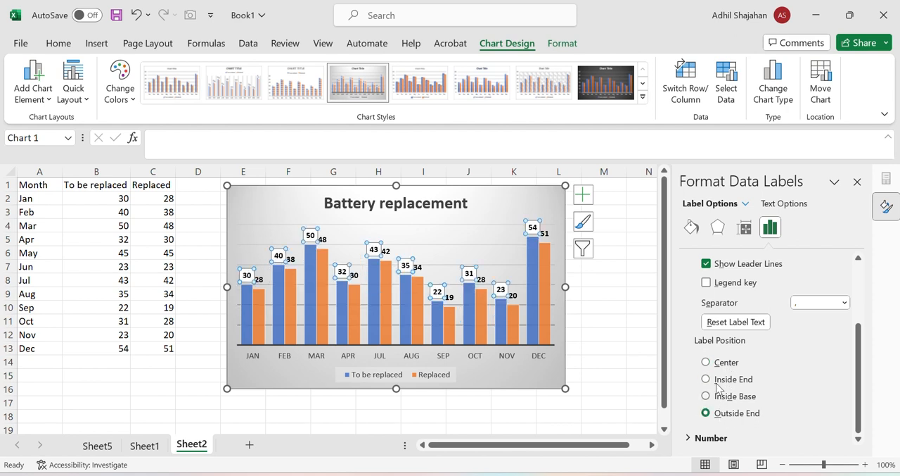
# Examine the number format categories available for the To be replaced data labels, leaving the category list without choosing one
pyautogui.click(711, 437)
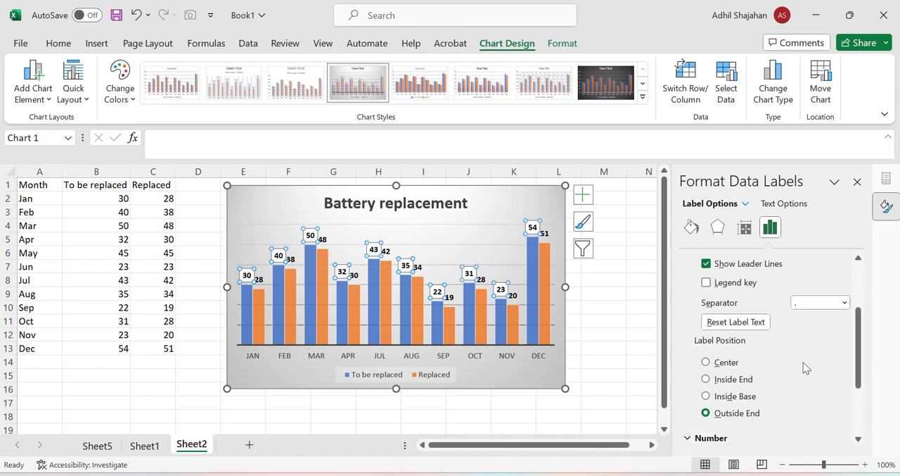
pyautogui.scroll(-2, 804, 362)
pyautogui.click(814, 367)
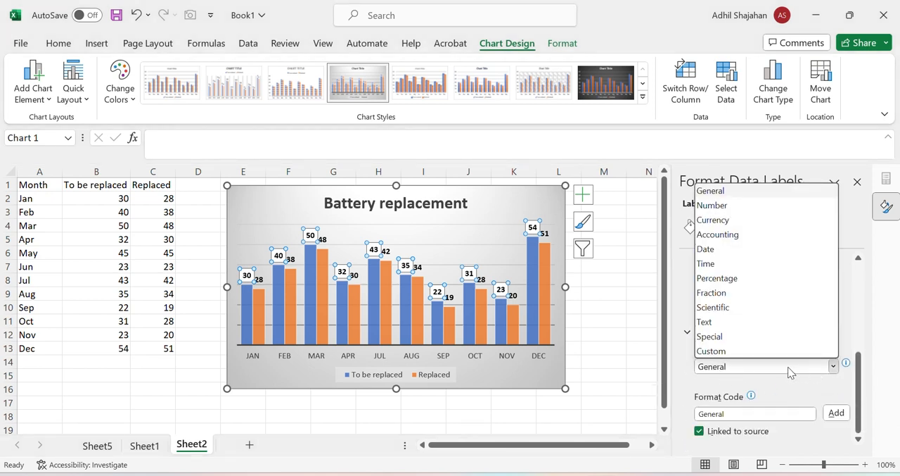
pyautogui.click(675, 308)
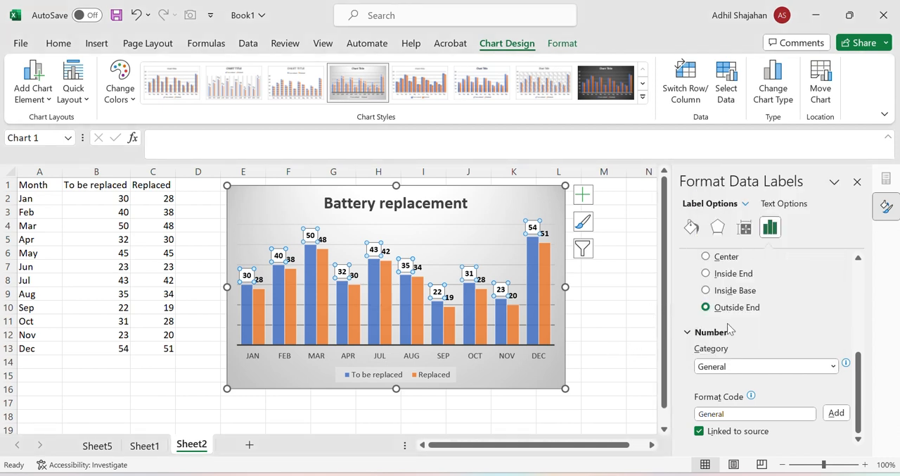
pyautogui.scroll(1, 804, 338)
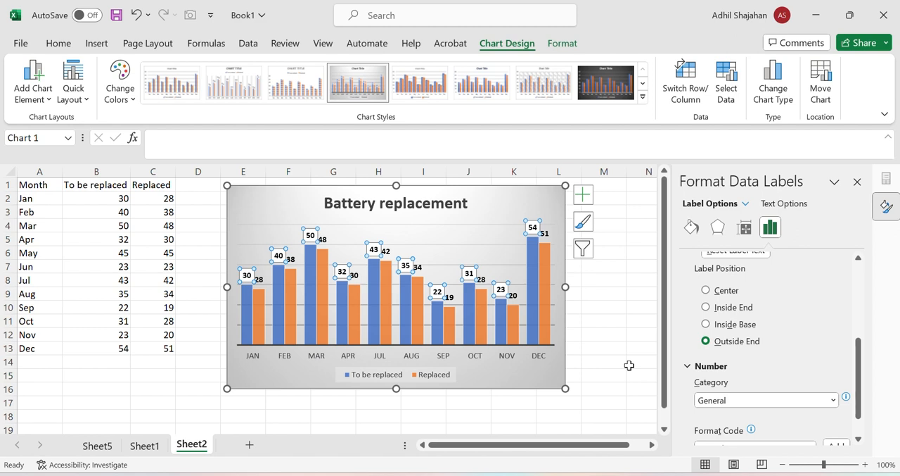
pyautogui.scroll(3, 739, 290)
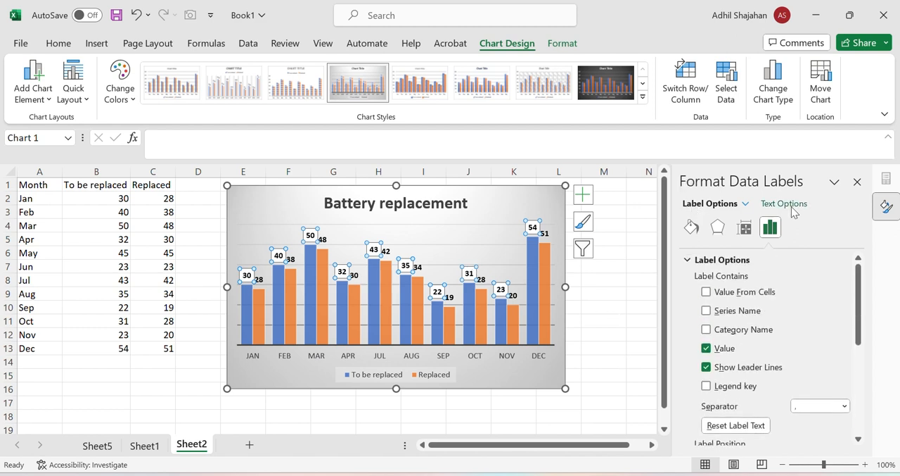
# Set the text fill of the Replaced data labels to dark gray and close the data label formatting options
pyautogui.click(792, 205)
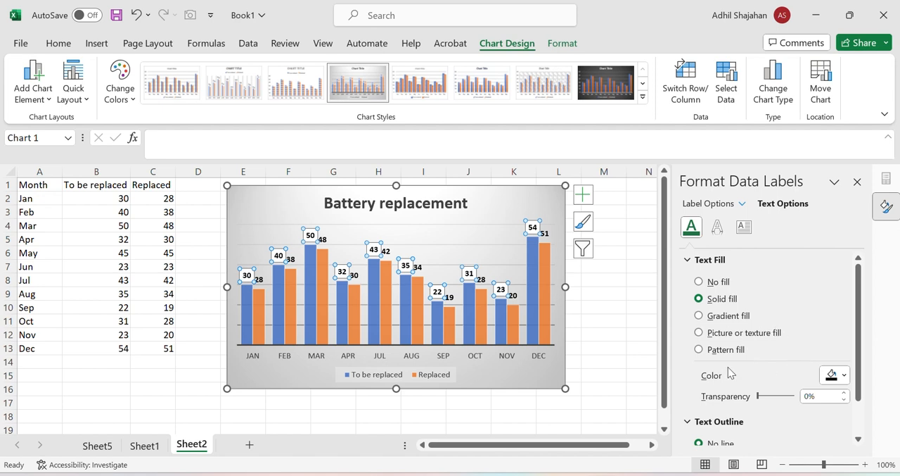
pyautogui.click(843, 376)
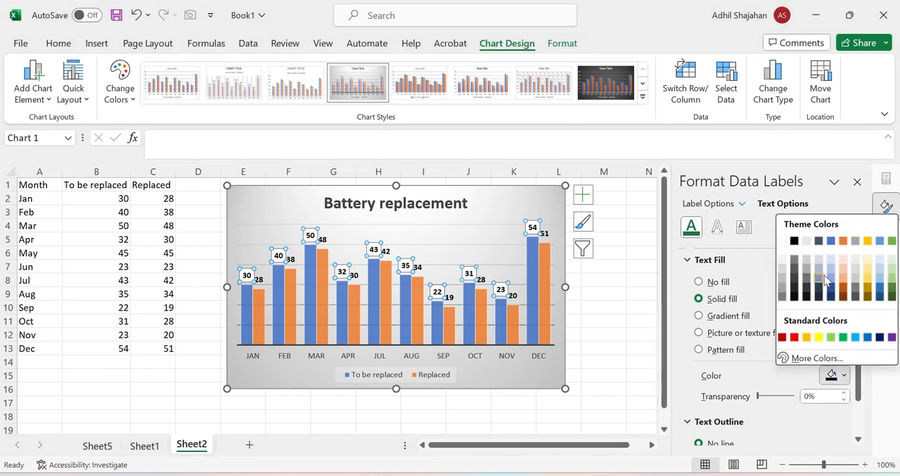
pyautogui.click(529, 316)
pyautogui.click(354, 275)
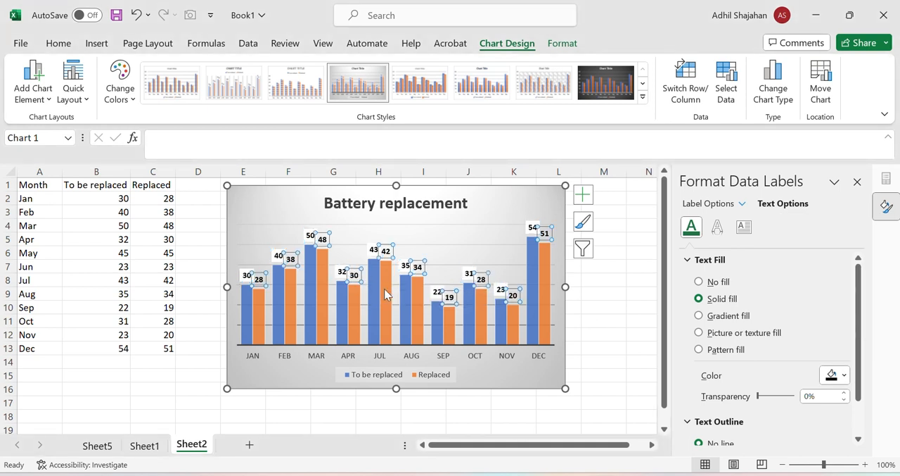
pyautogui.click(842, 375)
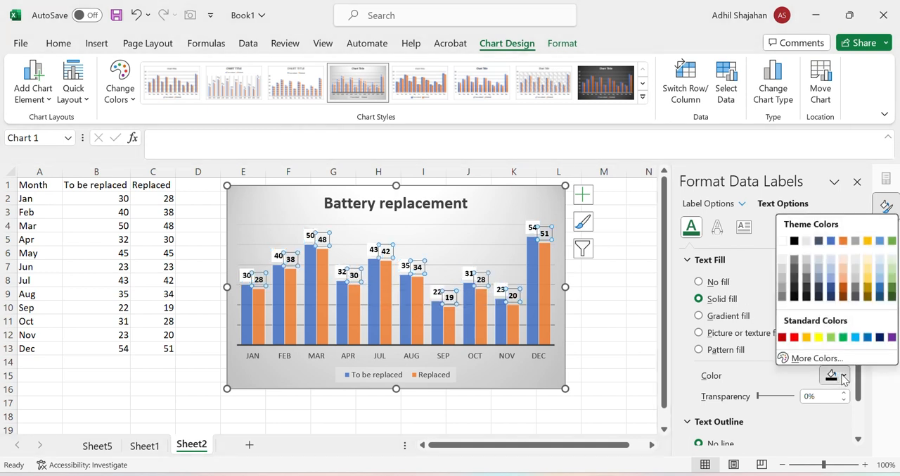
pyautogui.click(853, 297)
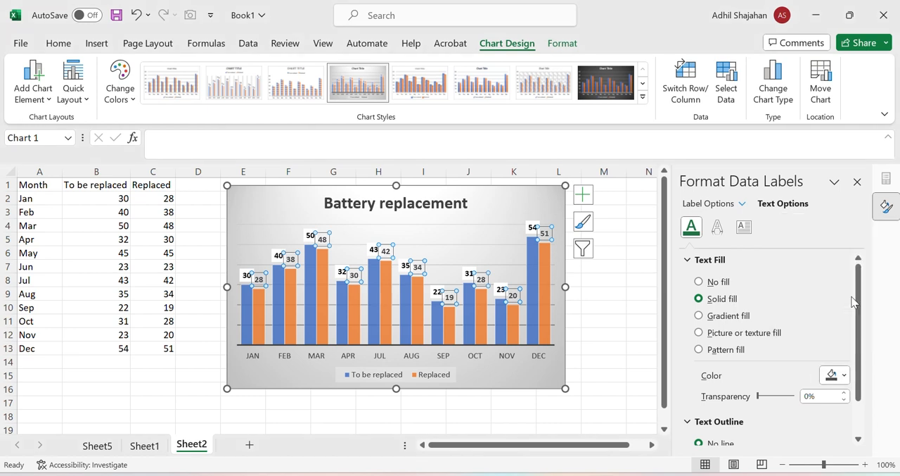
pyautogui.click(589, 291)
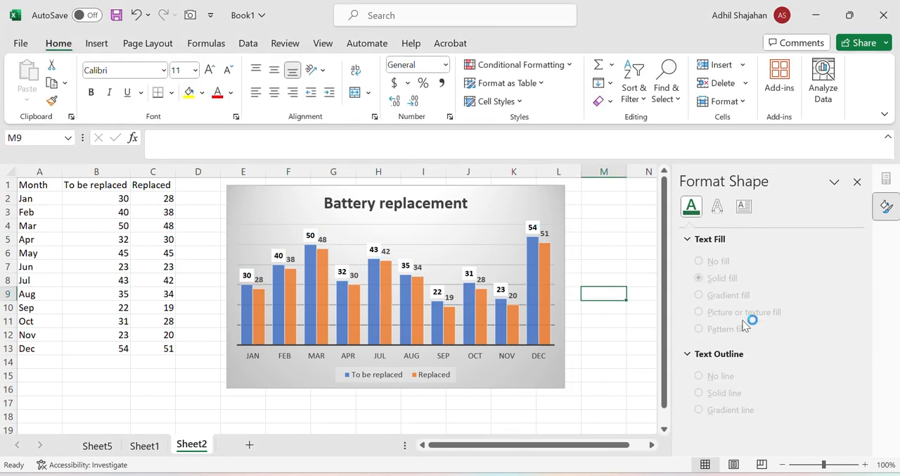
pyautogui.click(858, 182)
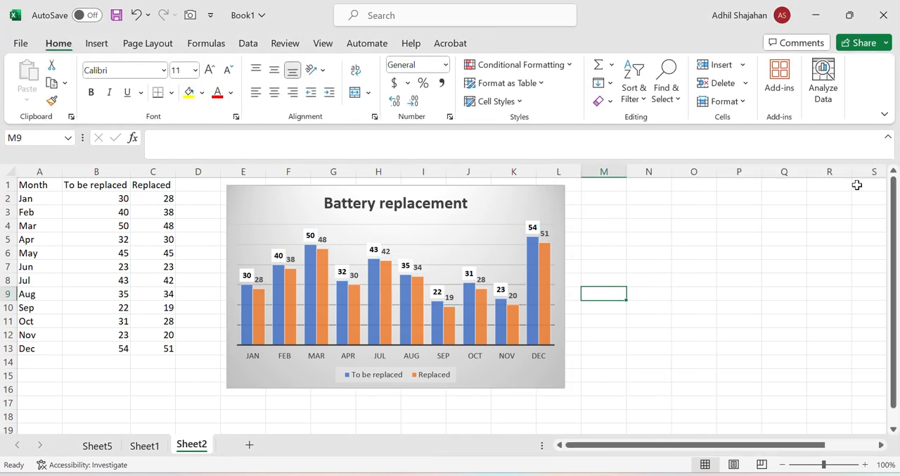
# Apply a solid line text outline to the To be replaced data labels
pyautogui.click(494, 290)
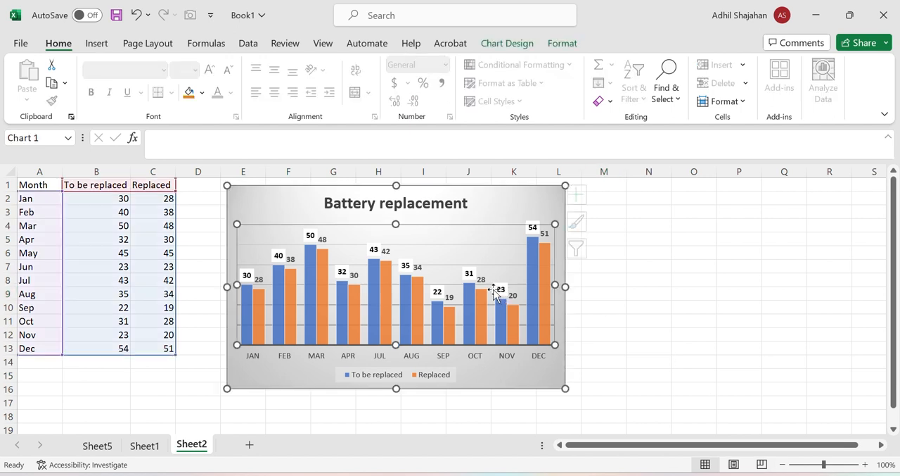
pyautogui.doubleClick(500, 289)
pyautogui.click(773, 203)
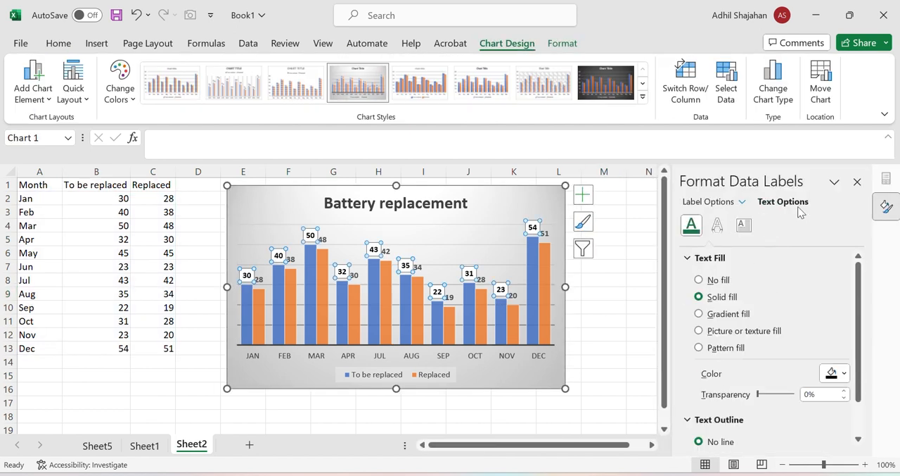
pyautogui.scroll(-2, 770, 329)
pyautogui.click(701, 416)
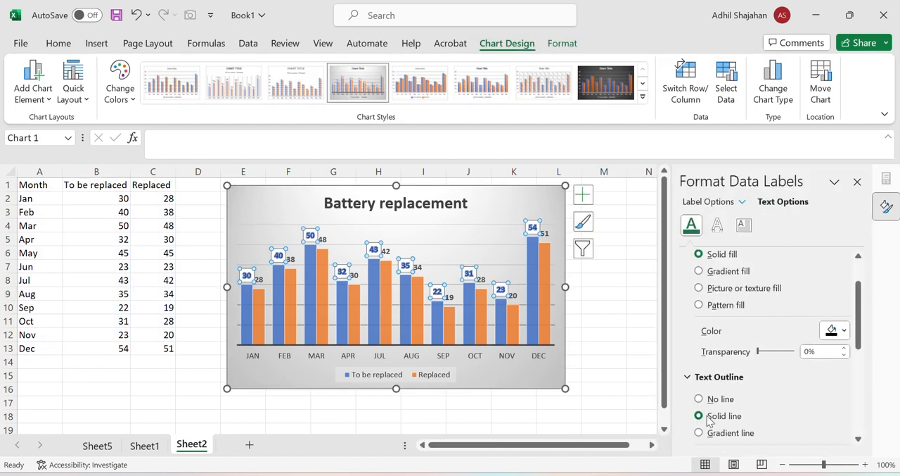
# Remove the text outline from the To be replaced data labels and set their text fill transparency to 30%
pyautogui.scroll(-2, 750, 362)
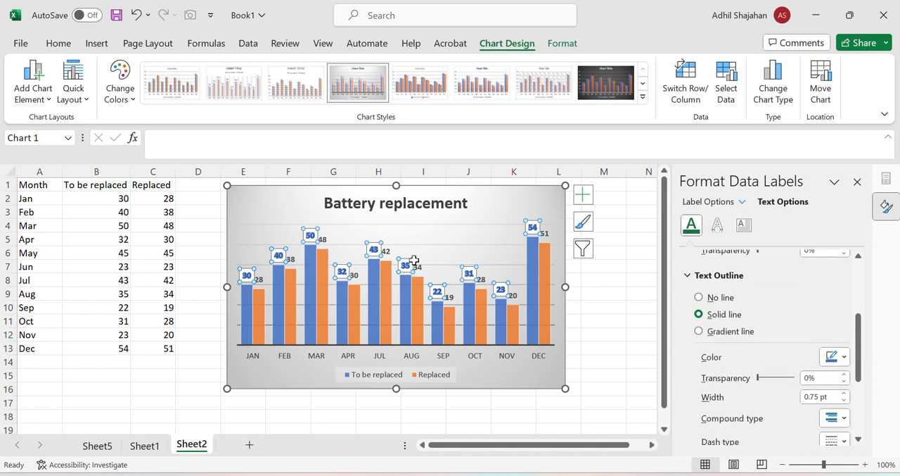
pyautogui.scroll(3, 738, 267)
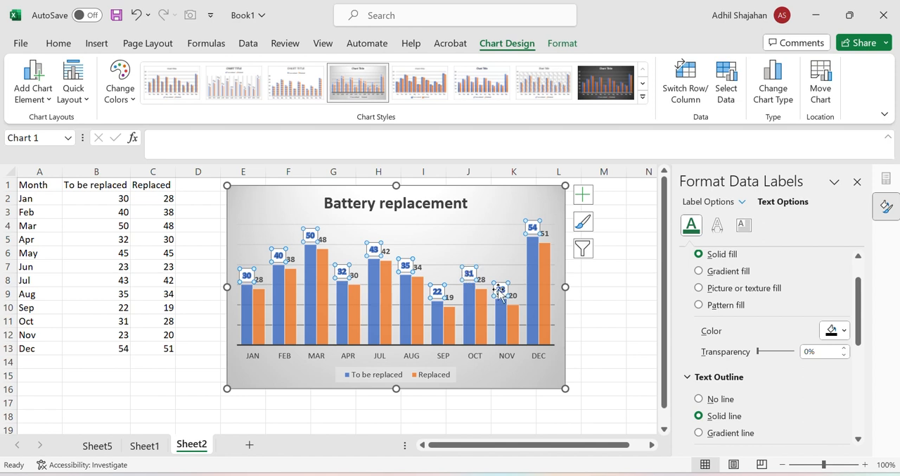
pyautogui.click(700, 399)
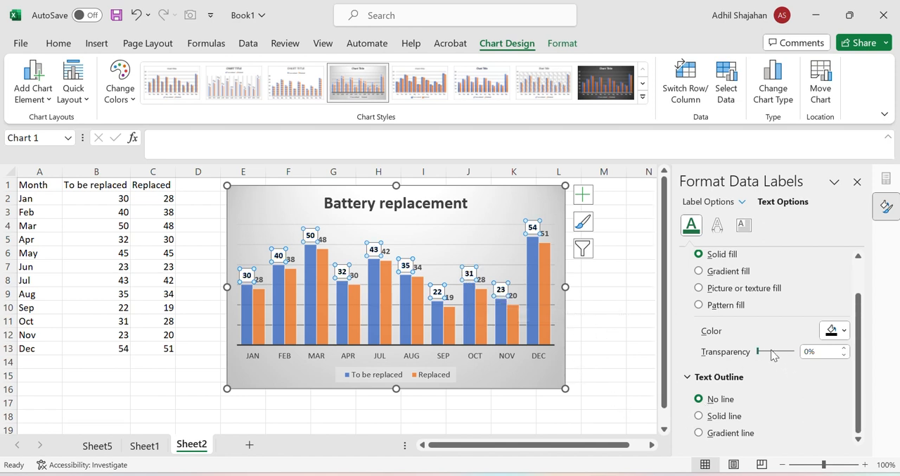
pyautogui.moveTo(758, 351); pyautogui.dragTo(769, 351)
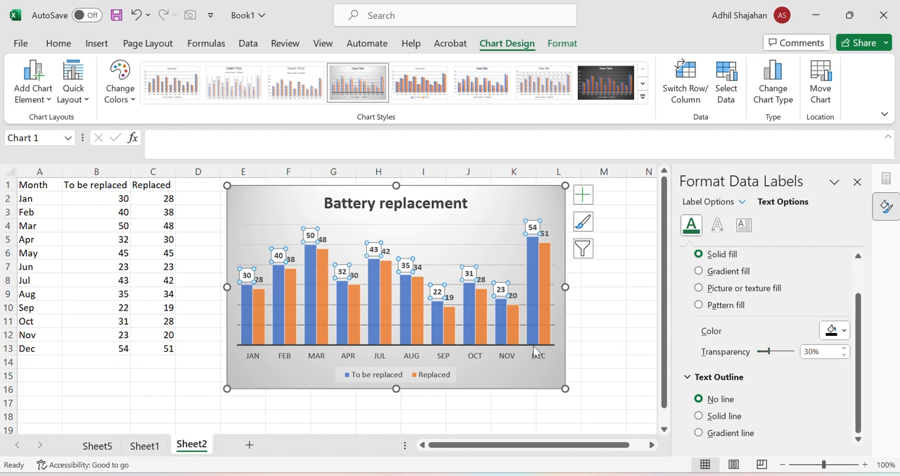
# Check the text options of the legend, the To be replaced data labels and the month axis, closing the formatting options and deselecting the chart
pyautogui.click(352, 376)
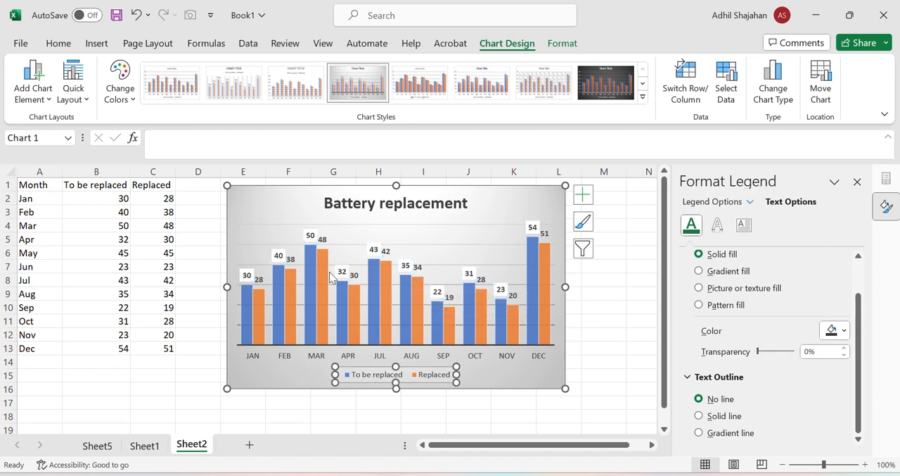
pyautogui.click(310, 235)
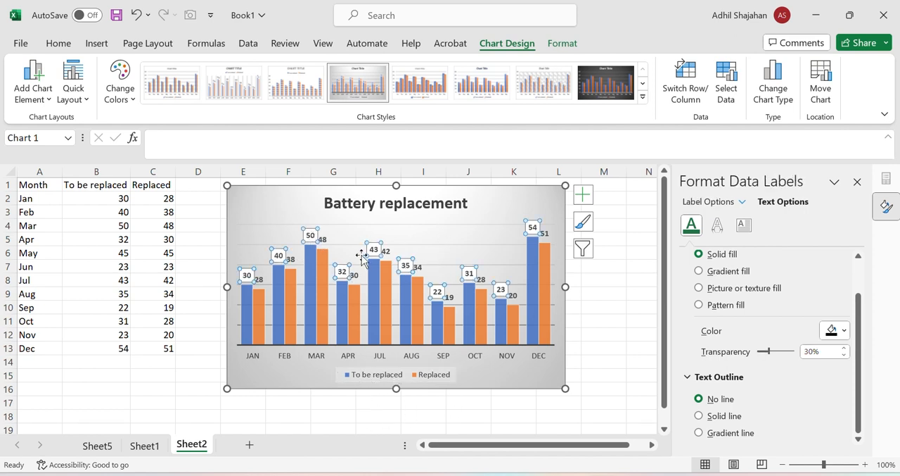
pyautogui.click(297, 380)
pyautogui.click(292, 357)
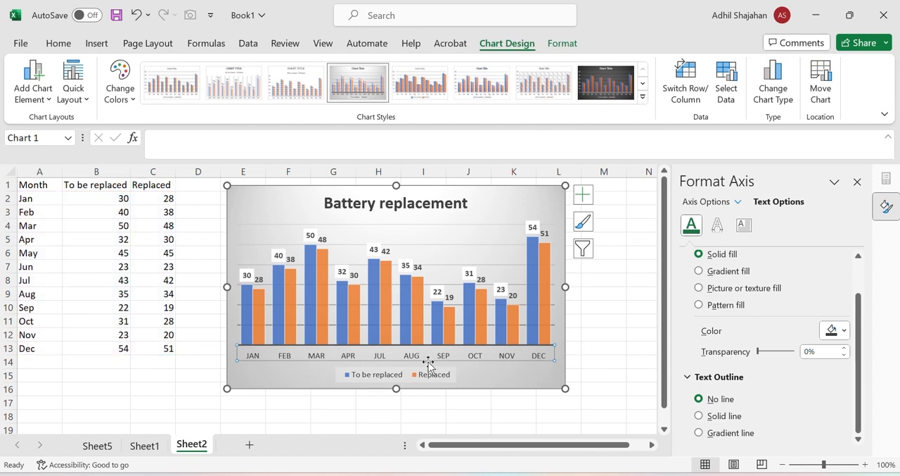
pyautogui.click(391, 376)
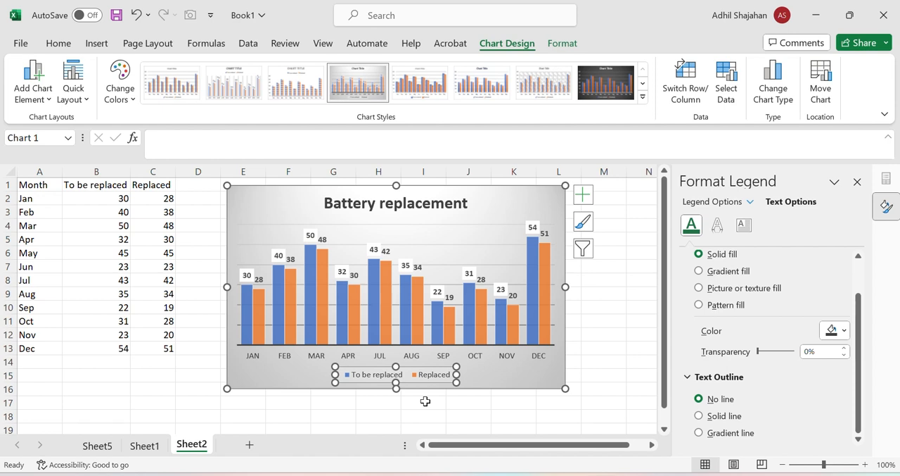
pyautogui.click(858, 182)
pyautogui.click(680, 322)
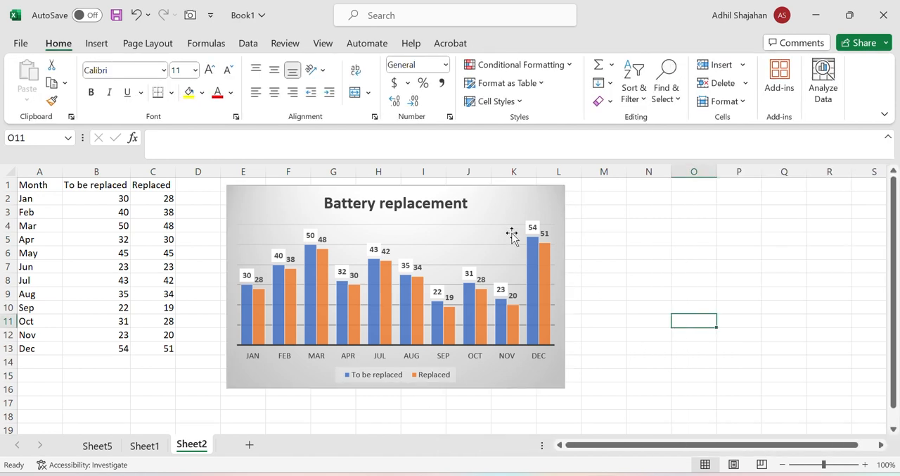
# Paste a copy of the Battery replacement chart into a new worksheet and display its paste options
pyautogui.click(503, 212)
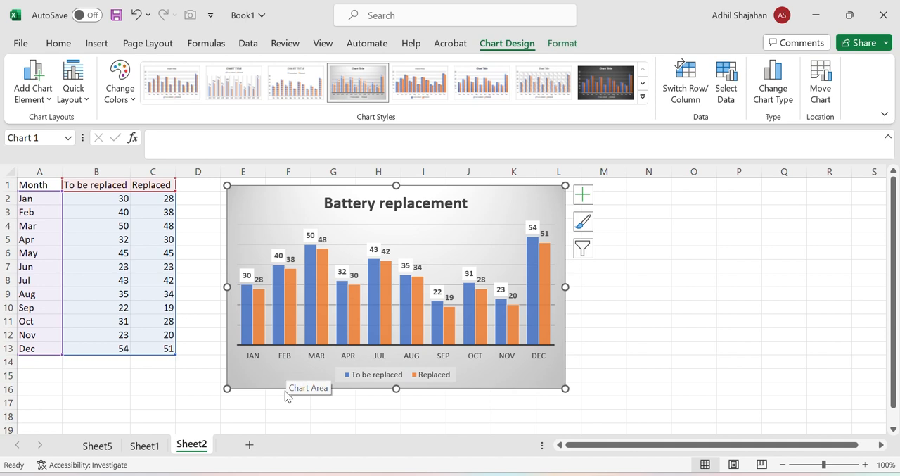
pyautogui.click(249, 444)
pyautogui.hotkey('ctrl', 'v')
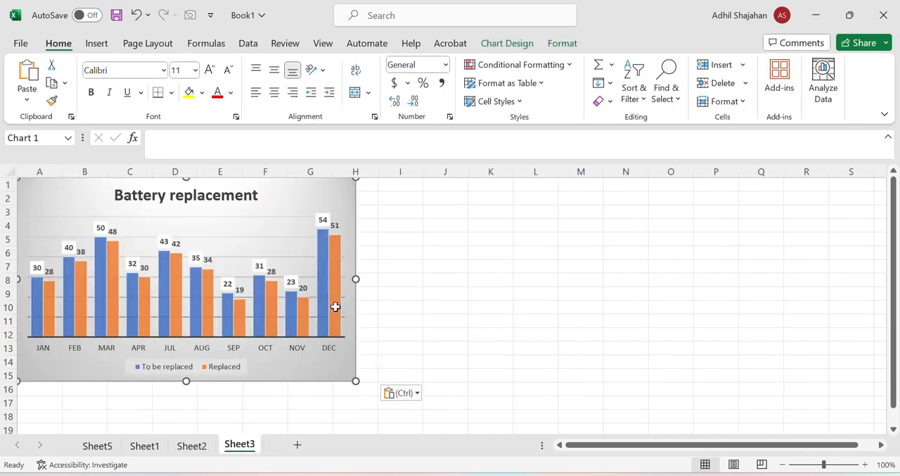
pyautogui.click(417, 395)
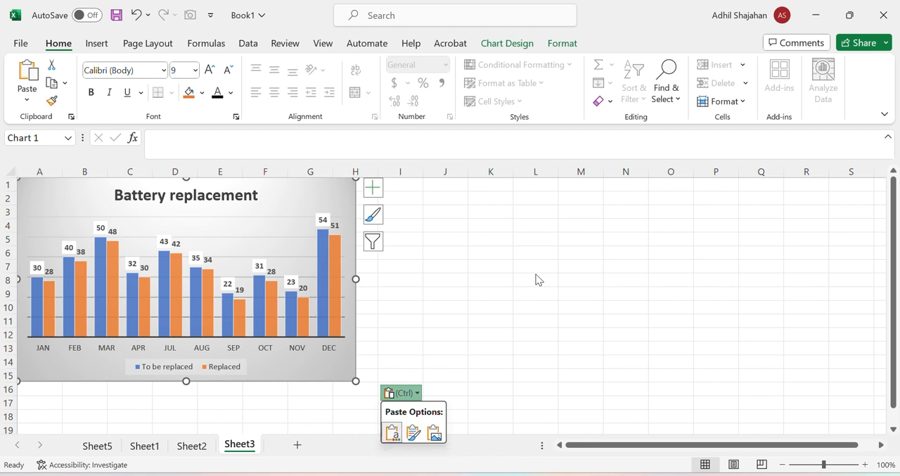
# Switch to PowerPoint and add a blank title-and-content slide after the Database Terminology slide
pyautogui.press('super')
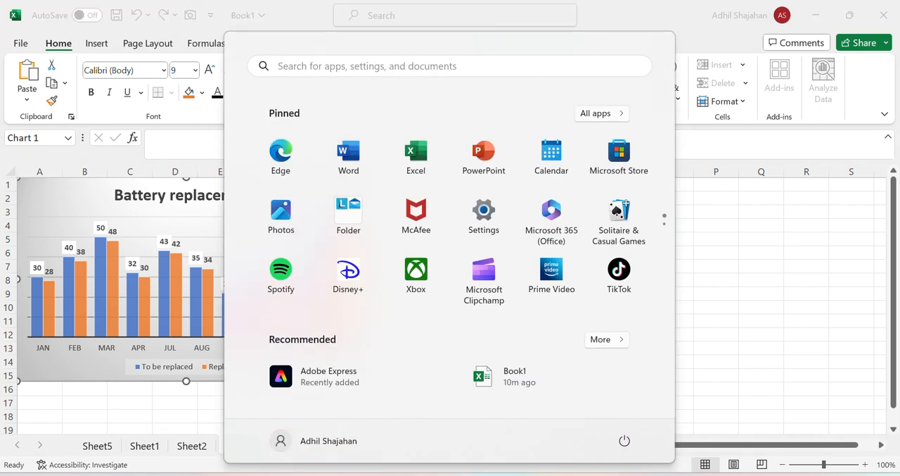
pyautogui.click(495, 155)
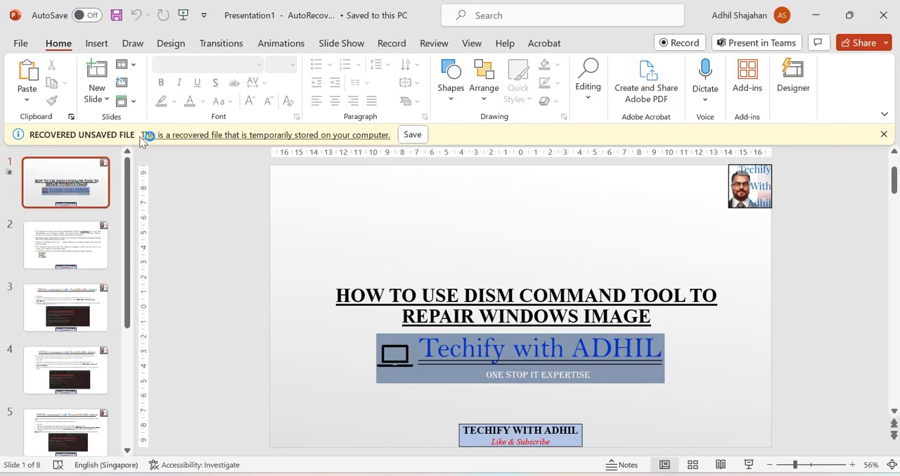
pyautogui.scroll(-2, 142, 229)
pyautogui.scroll(-4, 104, 258)
pyautogui.click(80, 410)
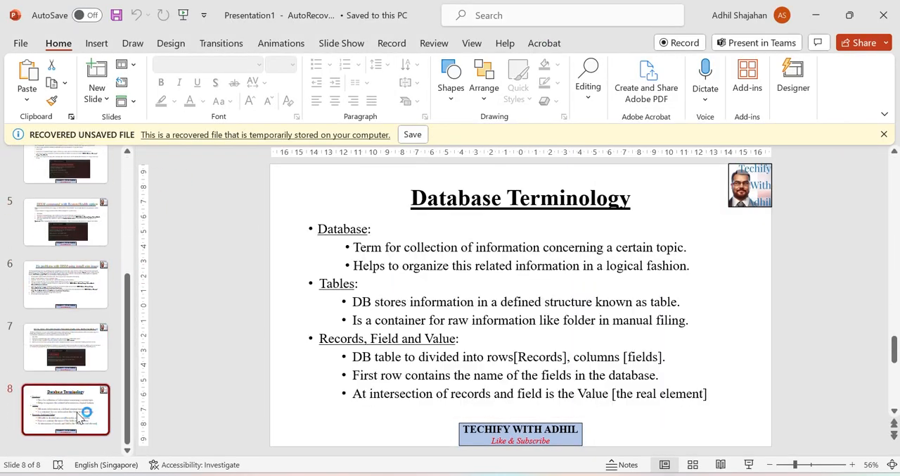
pyautogui.press('Return')
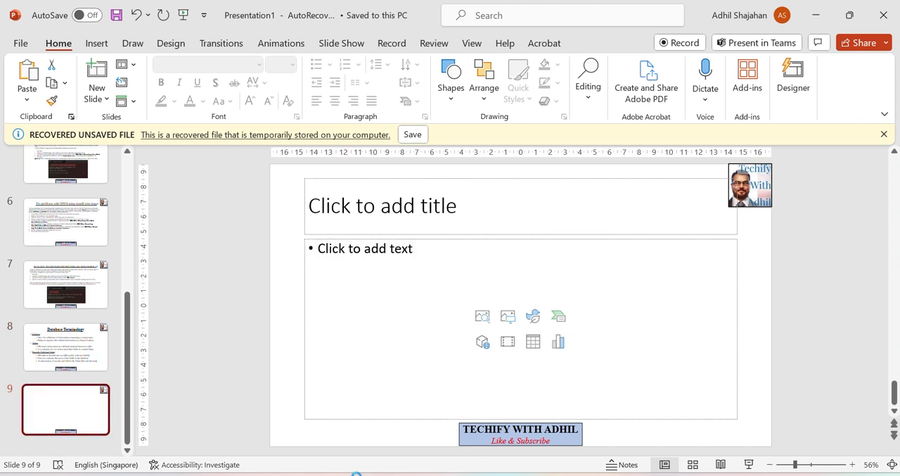
# Paste the Battery replacement chart into the new slide's content placeholder, display its paste options and browse the suggested slide designs
pyautogui.click(406, 282)
pyautogui.hotkey('ctrl', 'v')
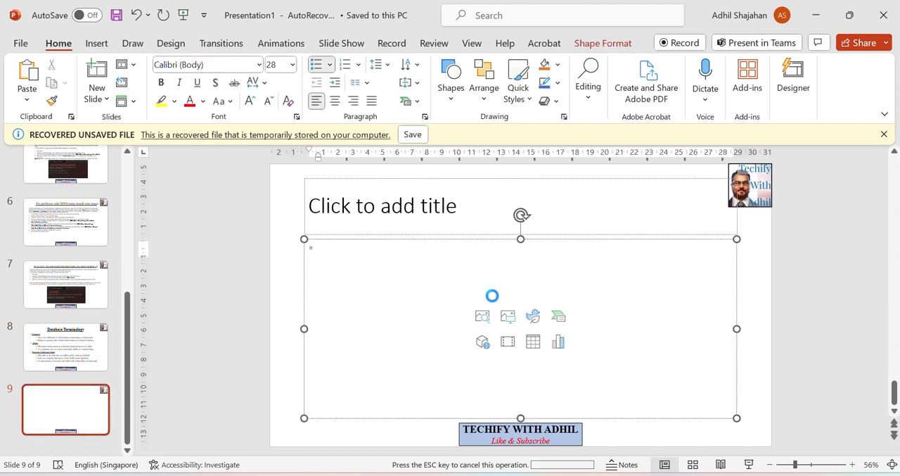
pyautogui.click(774, 430)
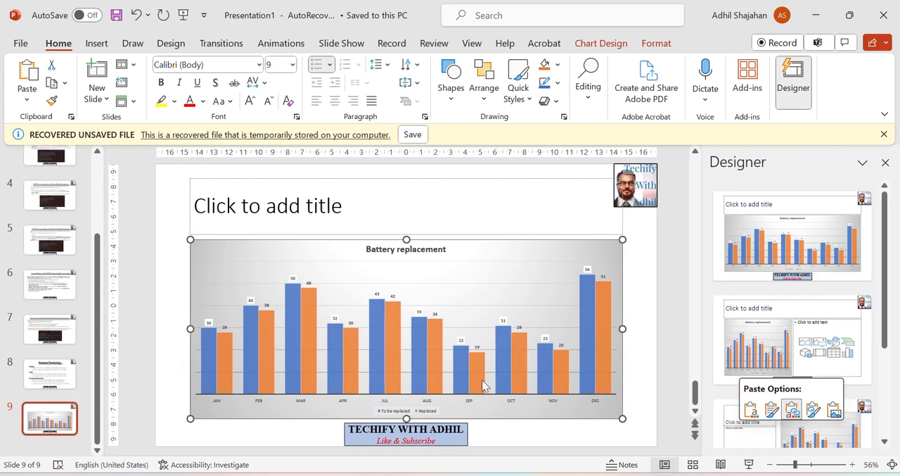
pyautogui.scroll(-2, 829, 354)
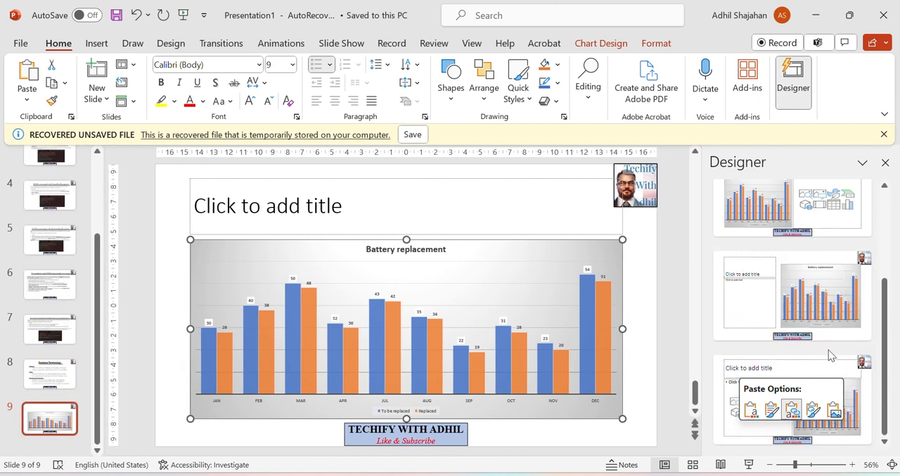
pyautogui.scroll(2, 825, 352)
pyautogui.scroll(-3, 805, 239)
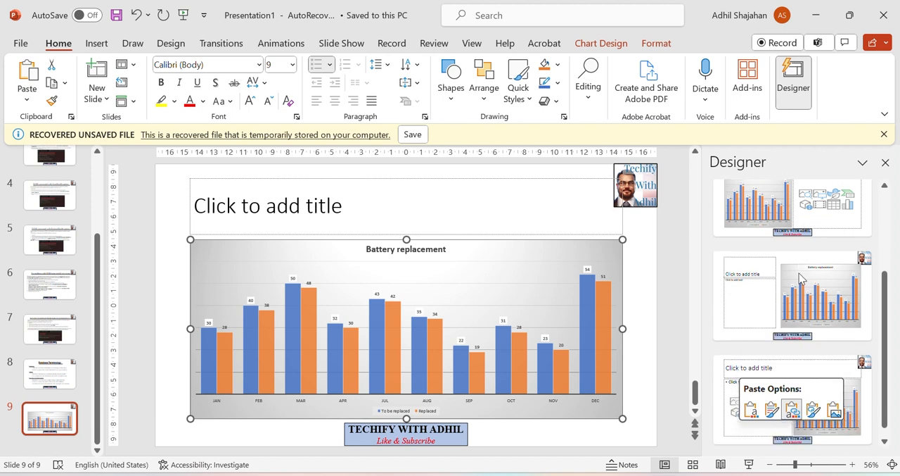